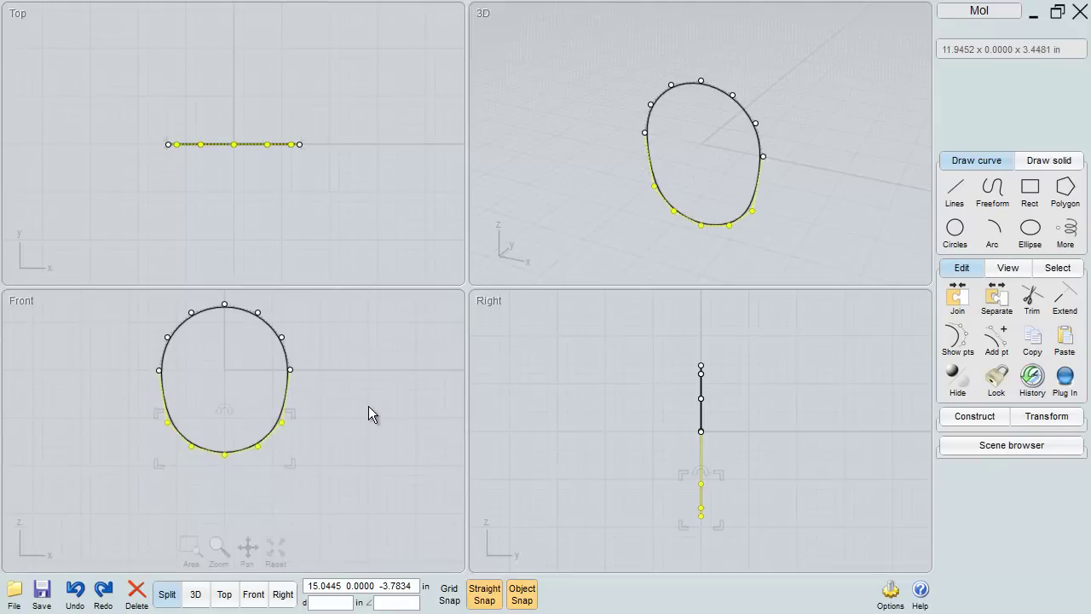
# Pull the lower control points of the closed curve downward to form a tapered egg profile about 13.2 × 19.5 in
pyautogui.click(344, 430)
pyautogui.moveTo(159, 450); pyautogui.dragTo(329, 517)
pyautogui.press('Down')
pyautogui.press('Down')
pyautogui.click(336, 491)
pyautogui.click(225, 483)
pyautogui.press('Down')
pyautogui.press('Down')
pyautogui.click(360, 490)
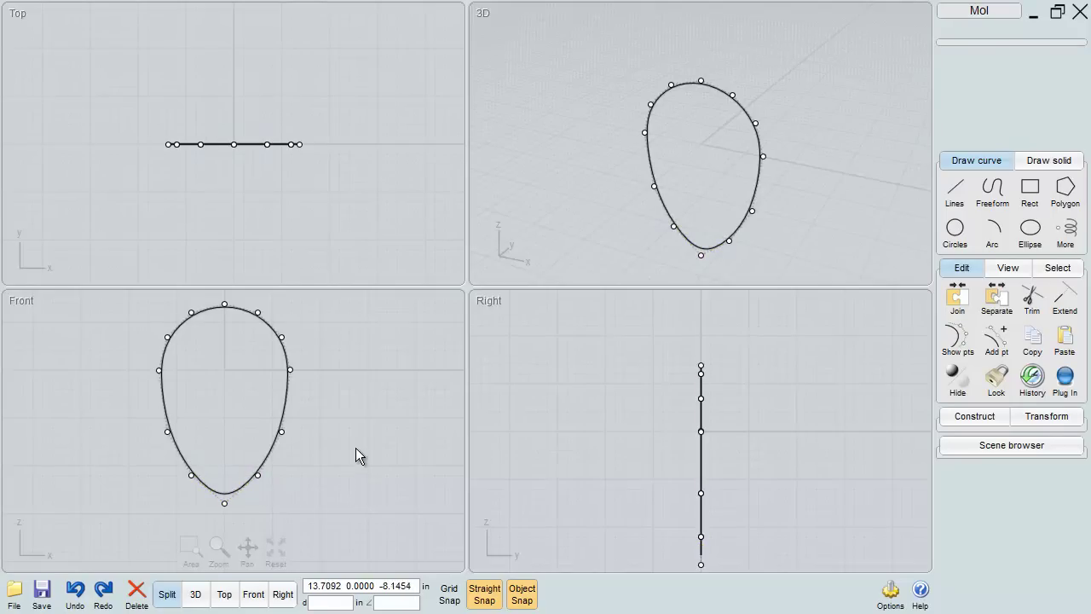
pyautogui.press('Escape')
# Copy the egg-shaped curve about 36 in along Y and scale the copy down to about 8.8 × 13 in
pyautogui.click(226, 143)
pyautogui.scroll(-4, 234, 152)
pyautogui.moveTo(235, 162)
pyautogui.mouseDown(button='right')
pyautogui.moveTo(226, 116)
pyautogui.moveTo(227, 165)
pyautogui.mouseUp(button='right')
pyautogui.keyDown('ctrl'); pyautogui.moveTo(226, 153); pyautogui.dragTo(227, 80); pyautogui.keyUp('ctrl')
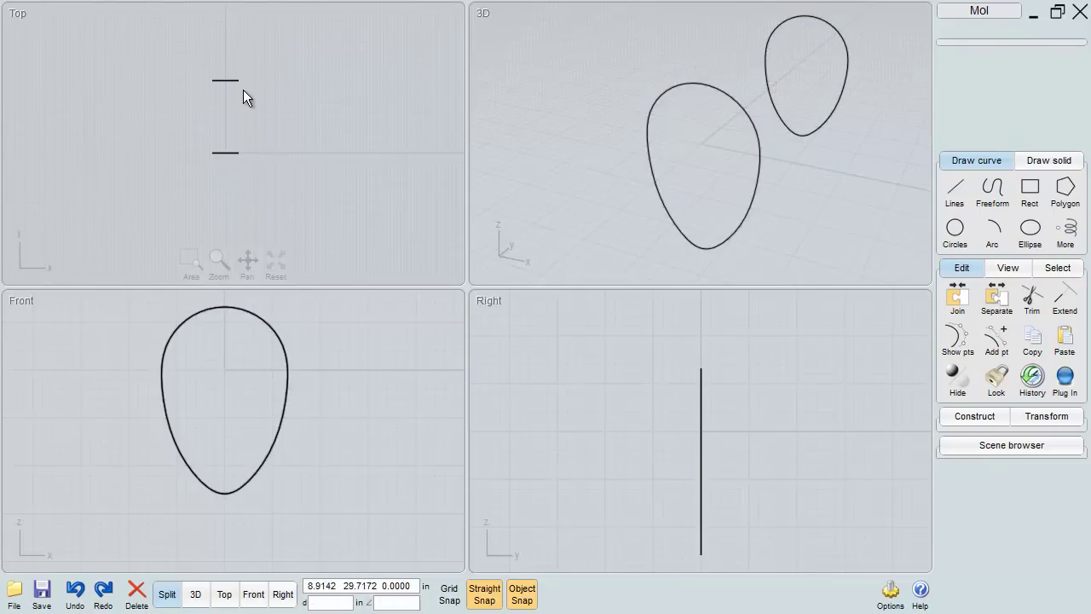
pyautogui.moveTo(294, 299); pyautogui.dragTo(255, 340)
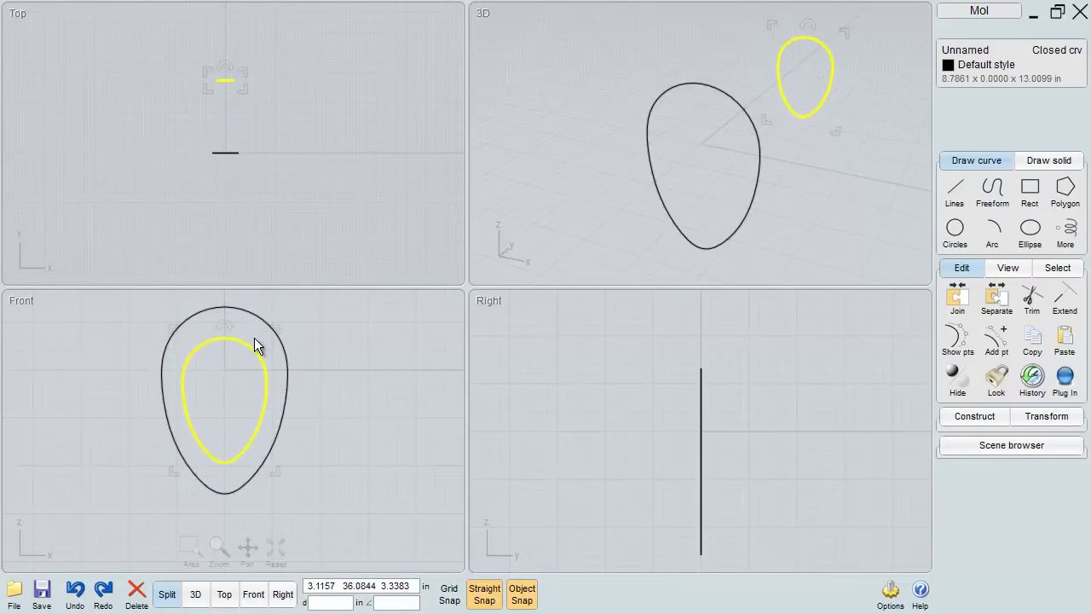
pyautogui.click(324, 199)
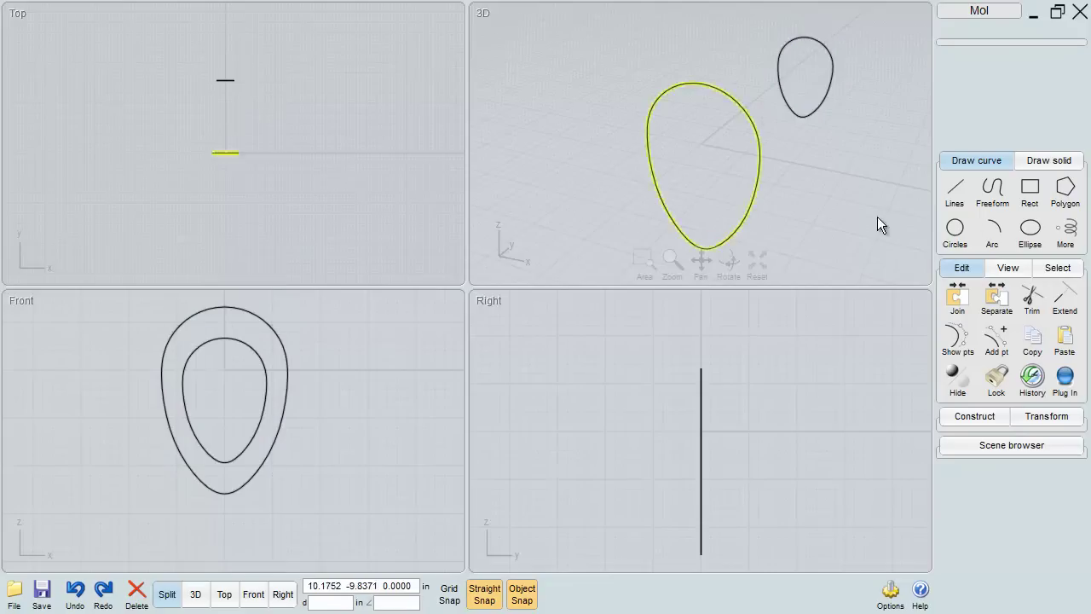
# Draw a vertical solid cylinder from the origin downward, with a radius of about 6.56 in and a height of about 38 in
pyautogui.click(1044, 164)
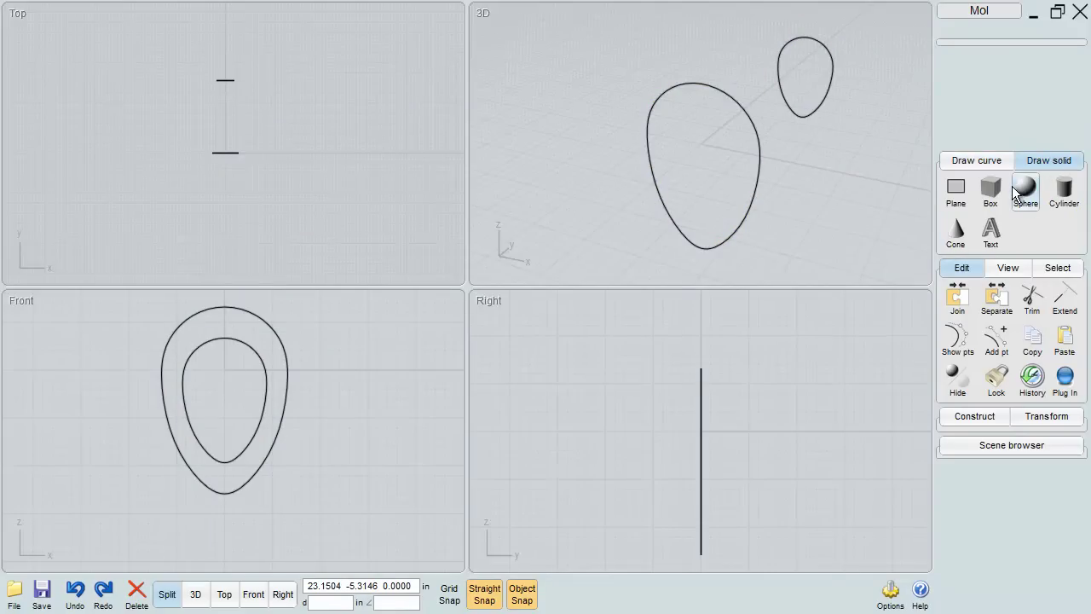
pyautogui.click(1051, 189)
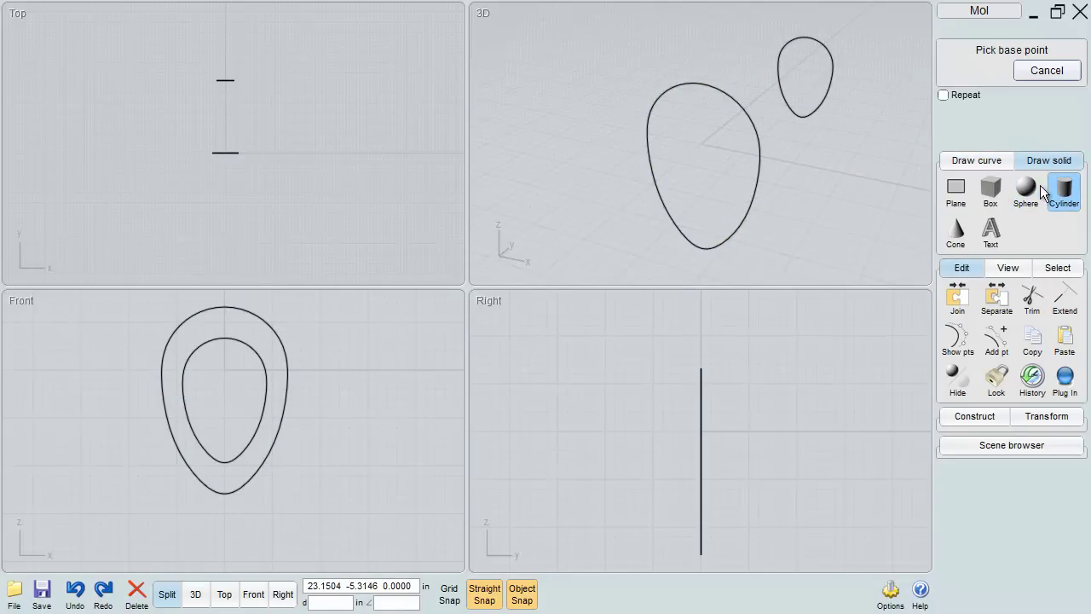
pyautogui.click(224, 370)
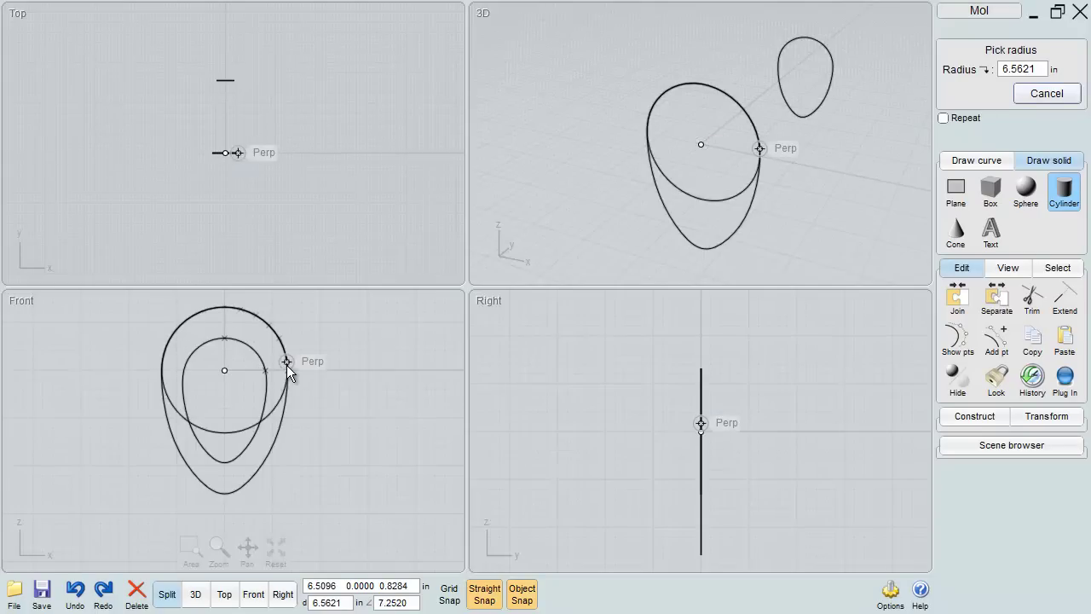
pyautogui.click(286, 363)
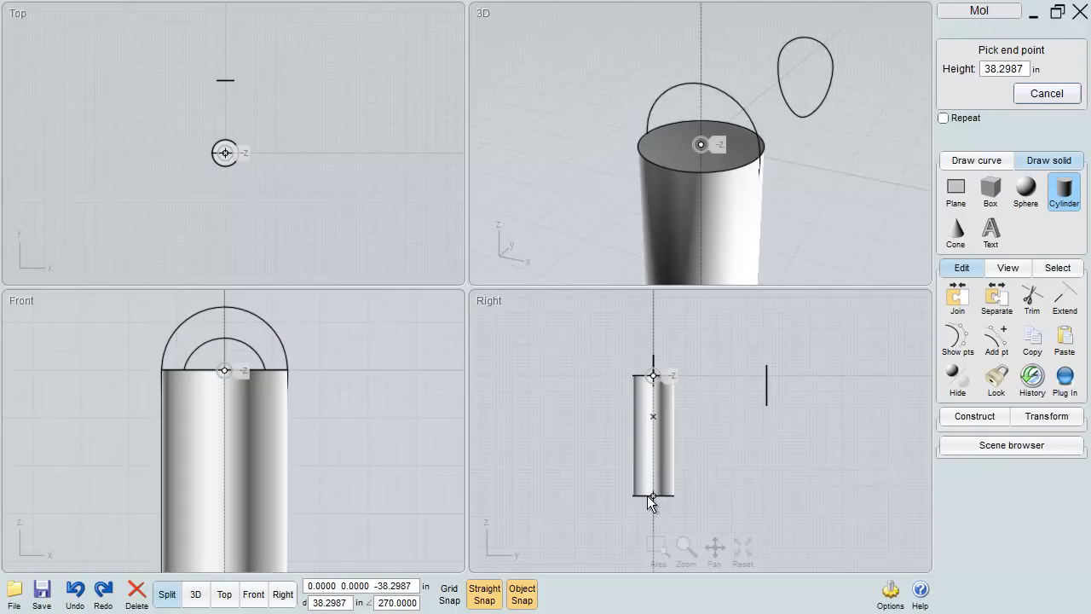
pyautogui.click(647, 495)
# Move the cylinder behind the smaller egg curve and tilt its top about 16 degrees away from the curve in the side view
pyautogui.click(655, 399)
pyautogui.moveTo(656, 400); pyautogui.dragTo(812, 358)
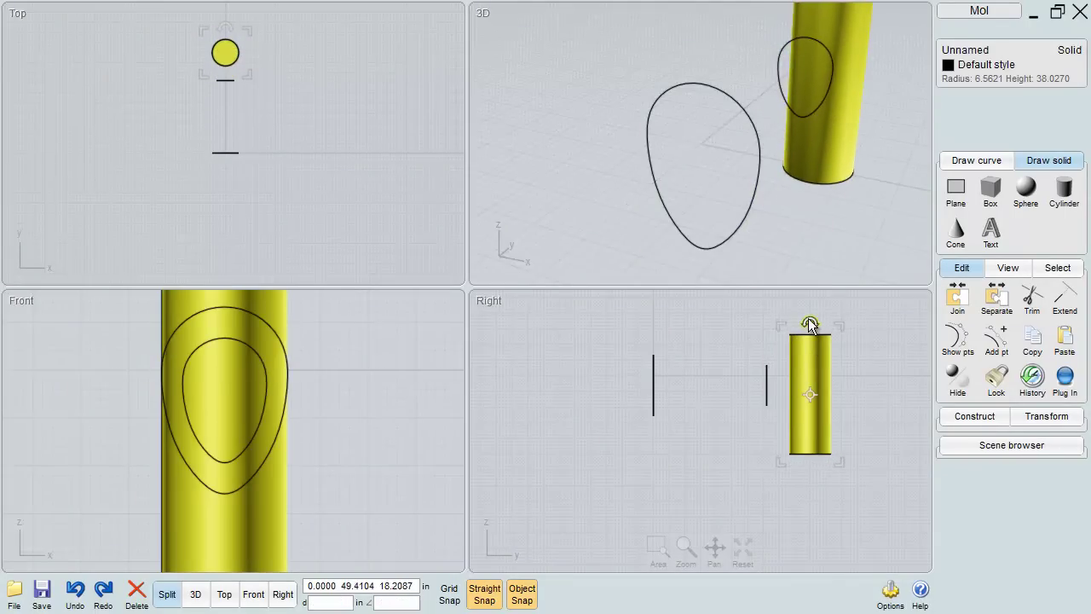
pyautogui.moveTo(810, 322); pyautogui.dragTo(832, 318)
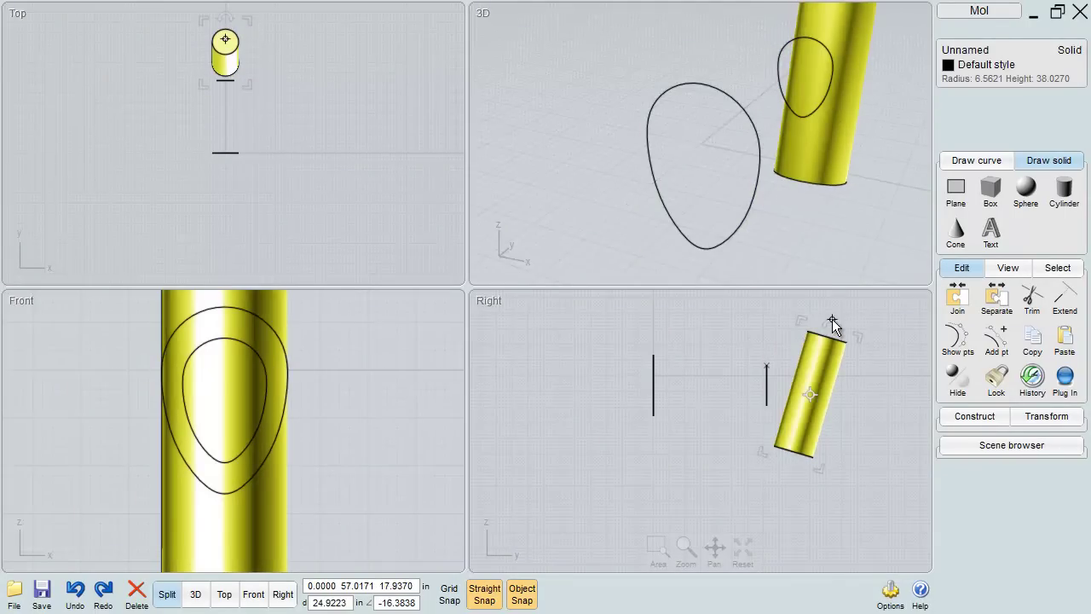
pyautogui.click(677, 440)
# Draw a circle of about 5.5 in radius in the front plane, centred on the lower tip of the smaller egg curve
pyautogui.click(971, 162)
pyautogui.click(953, 232)
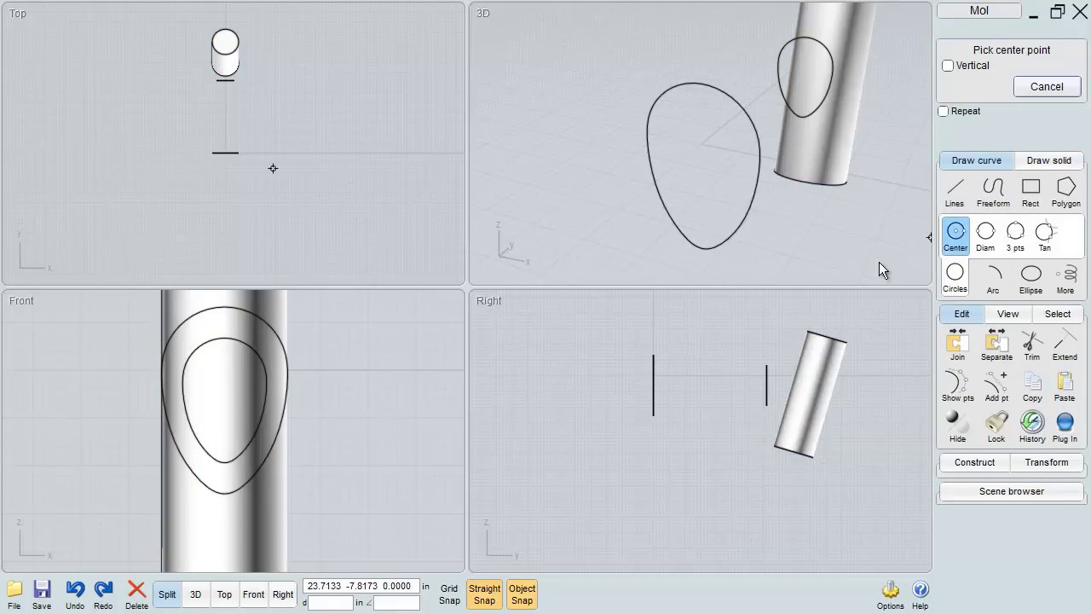
pyautogui.scroll(-3, 331, 452)
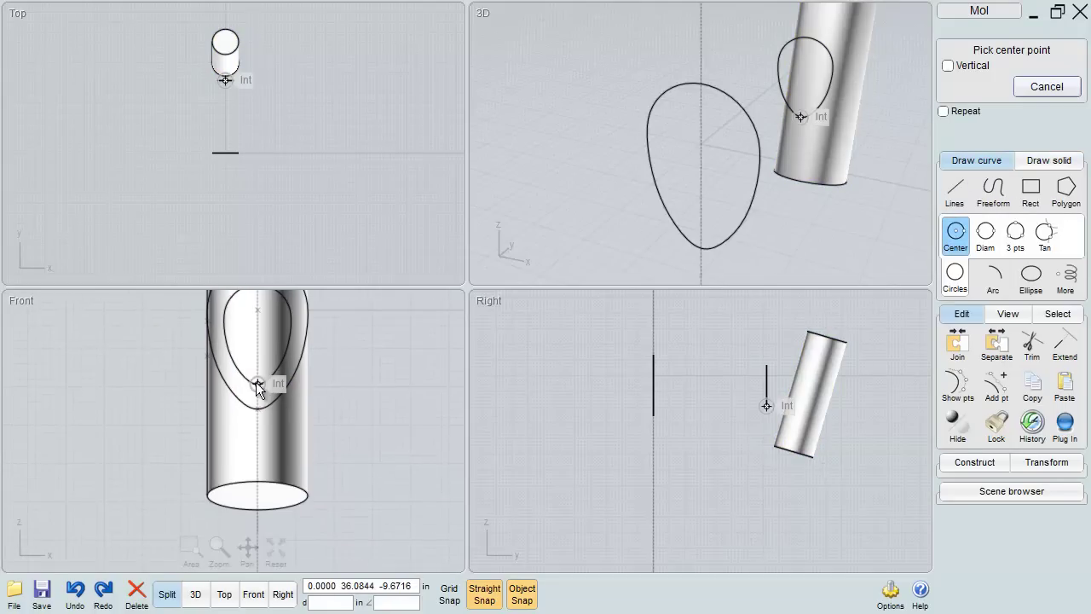
pyautogui.click(255, 383)
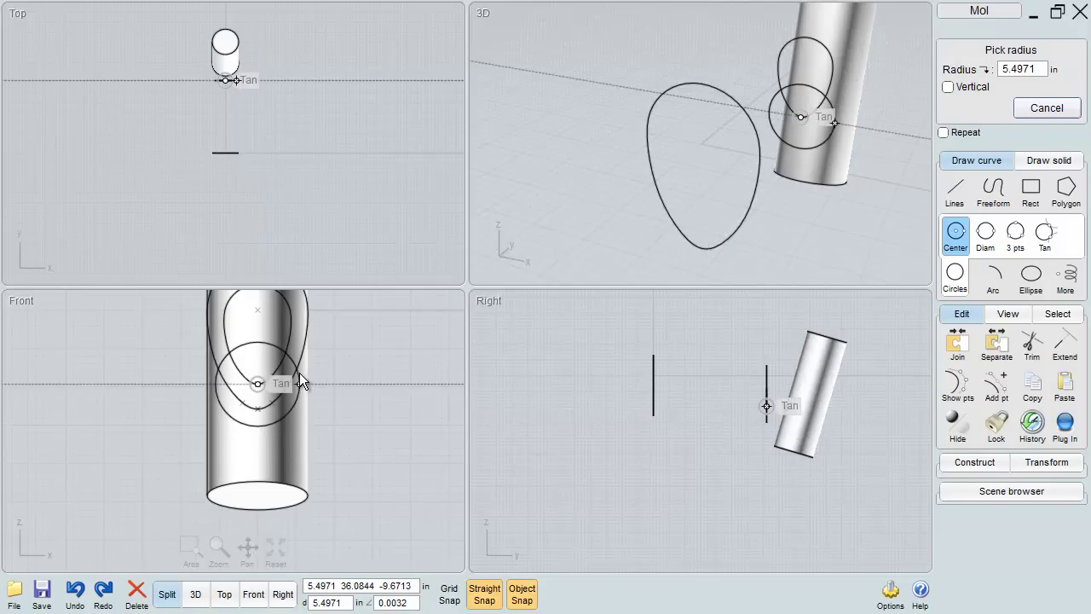
pyautogui.click(299, 373)
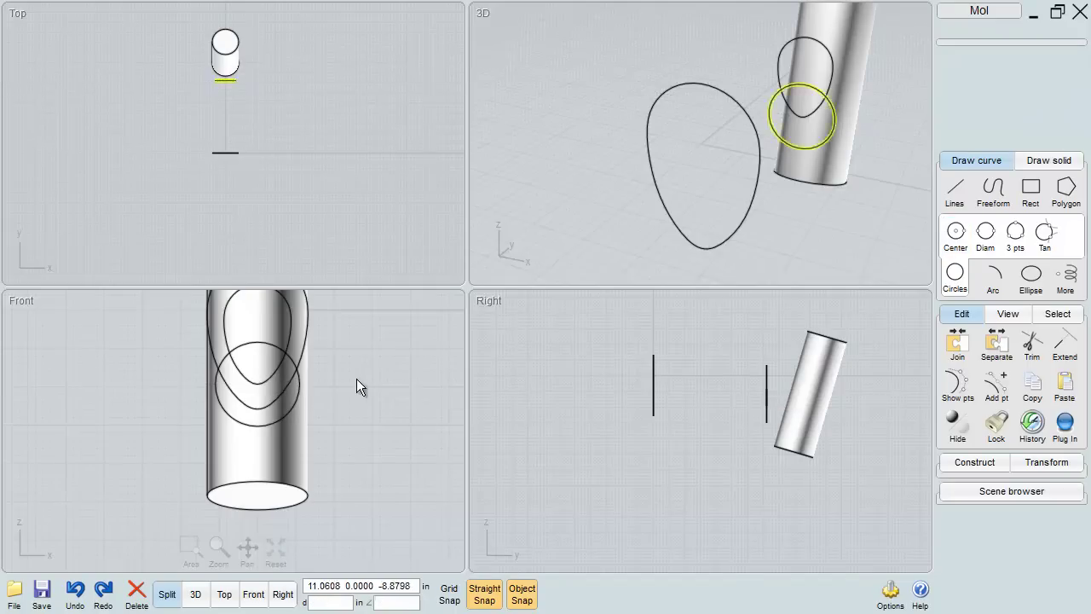
# Cut a through hole in the tilted cylinder with a Boolean difference using the circle, and remove the cutting circle
pyautogui.click(298, 462)
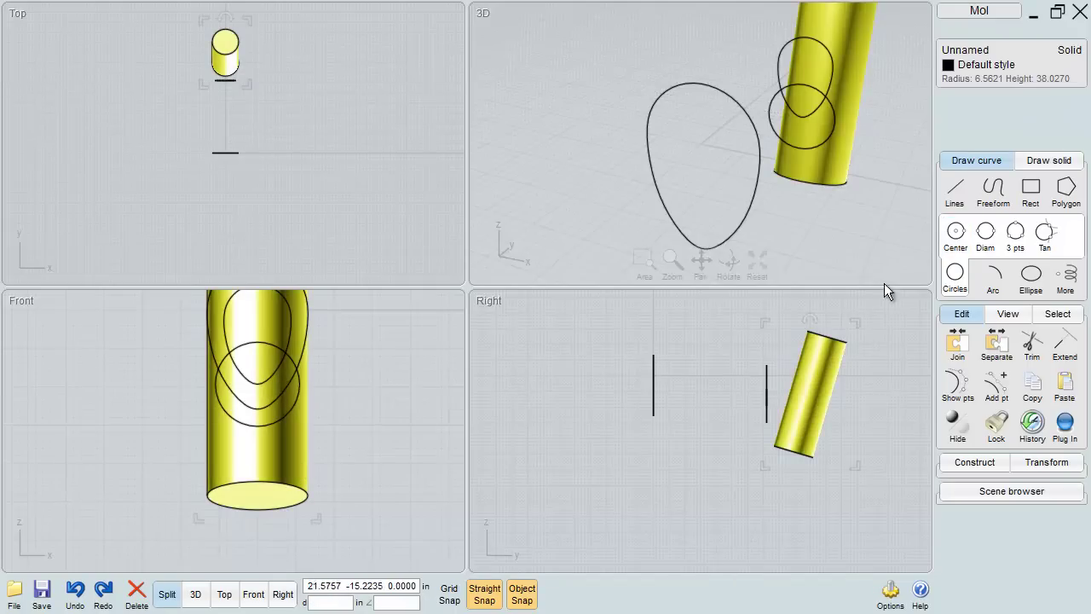
pyautogui.click(967, 464)
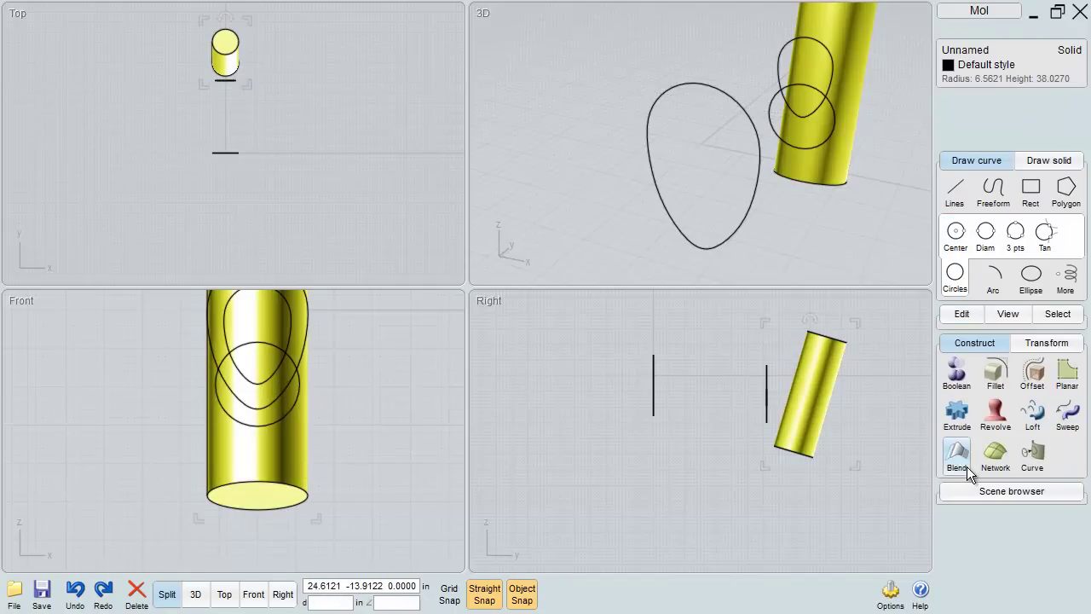
pyautogui.click(956, 375)
pyautogui.click(299, 409)
pyautogui.rightClick(337, 391)
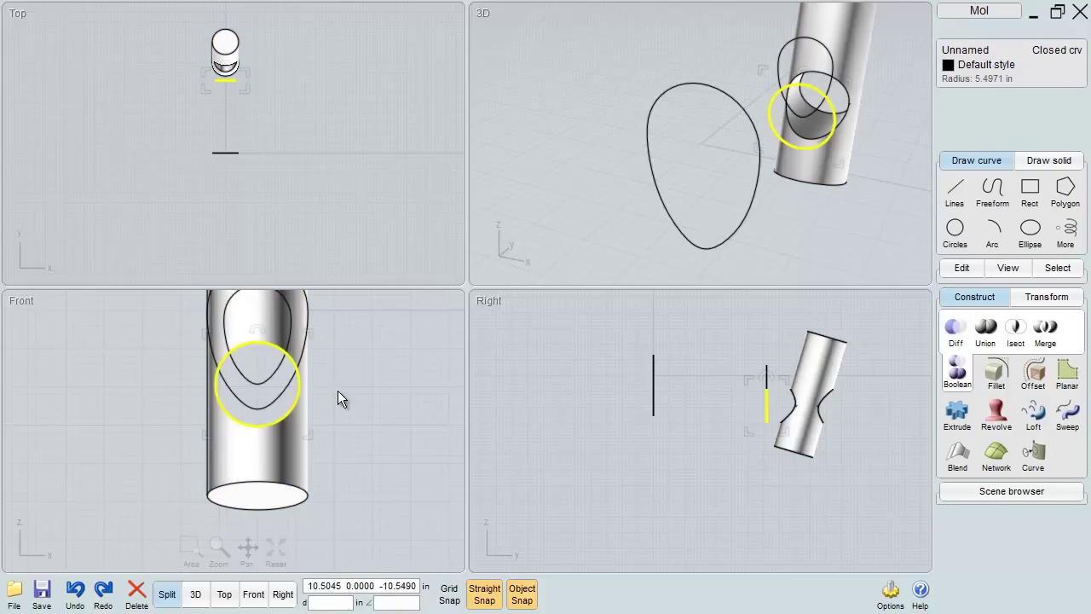
pyautogui.click(408, 357)
# Delete the inner wall face of the hole through the cylinder
pyautogui.click(826, 418)
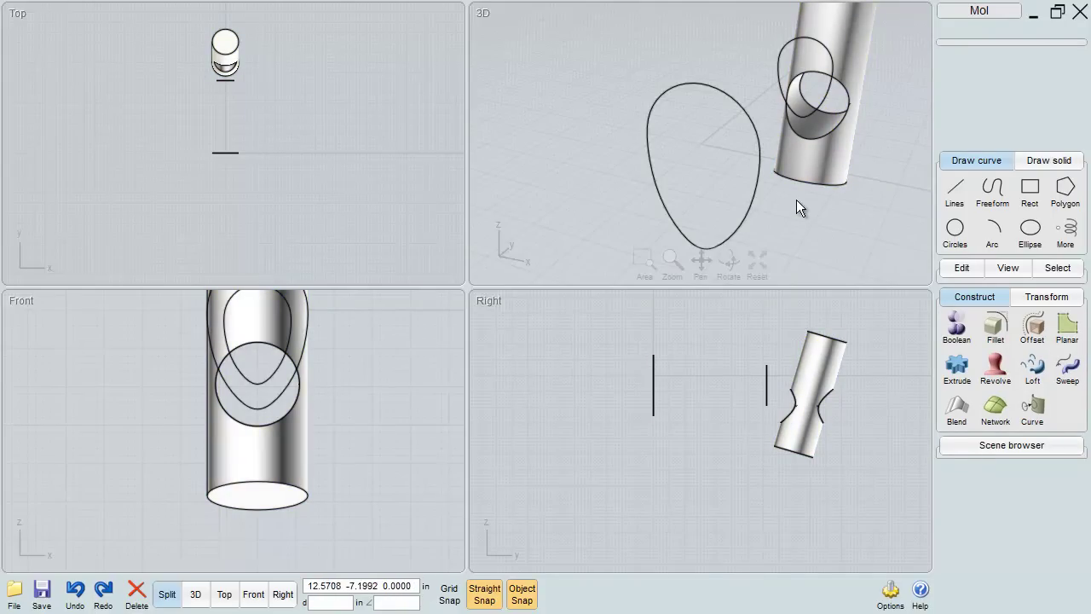
pyautogui.click(826, 124)
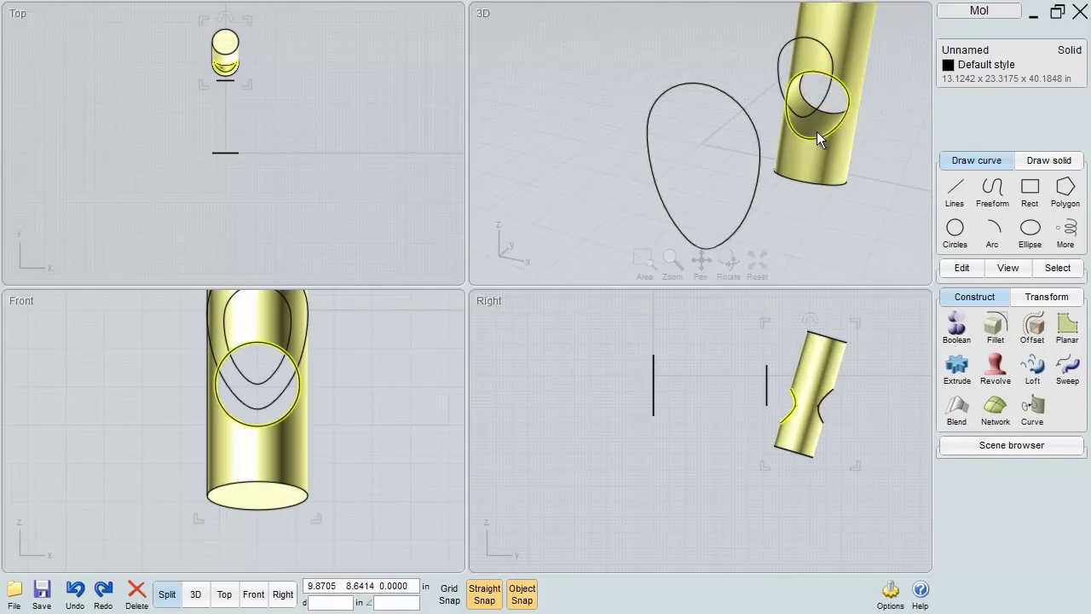
pyautogui.scroll(3, 817, 132)
pyautogui.click(816, 130)
pyautogui.press('Delete')
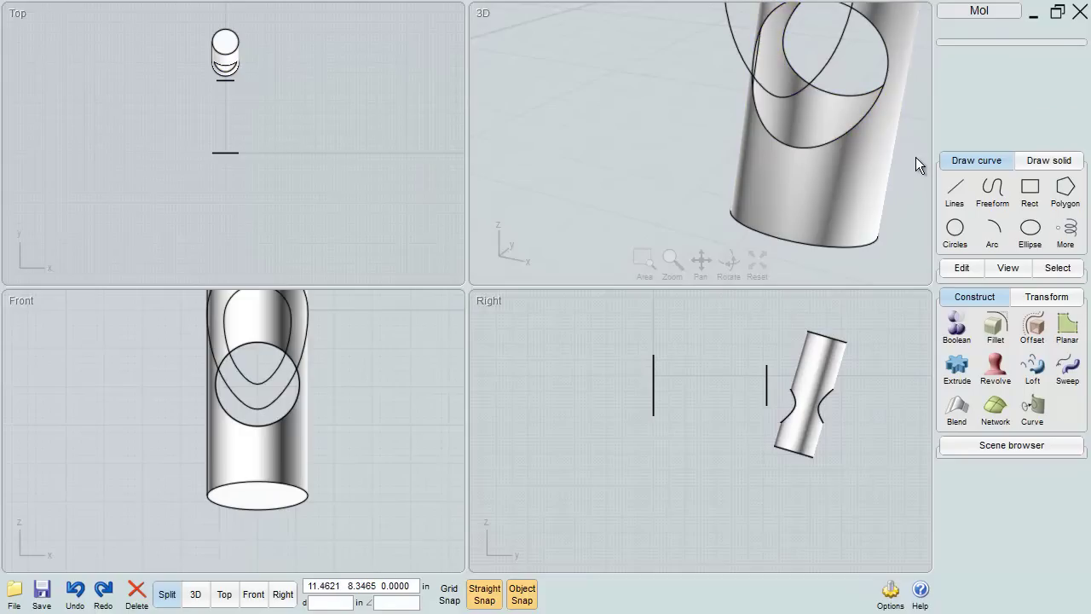
# Move the cylinder about 7.5 in up and away from the egg curves in the side view
pyautogui.scroll(-1, 915, 156)
pyautogui.click(800, 419)
pyautogui.click(783, 423)
pyautogui.moveTo(782, 431); pyautogui.dragTo(800, 410)
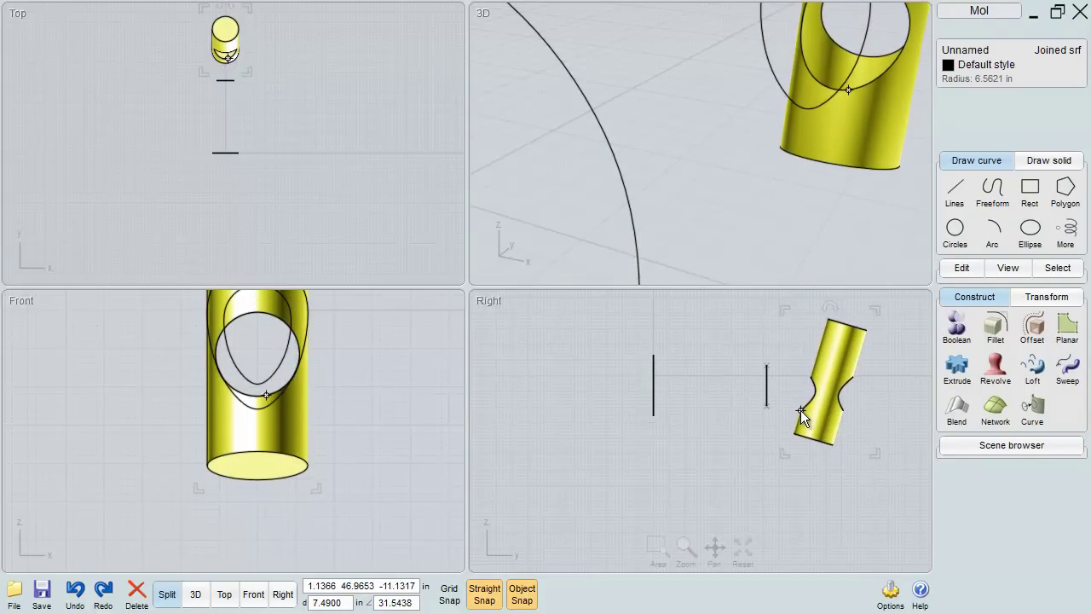
# Close the hole on the cylinder's far side by deleting its edge, keeping the opening that faces the egg curves
pyautogui.scroll(-2, 692, 351)
pyautogui.moveTo(718, 208); pyautogui.dragTo(844, 171, button='right')
pyautogui.scroll(-2, 354, 150)
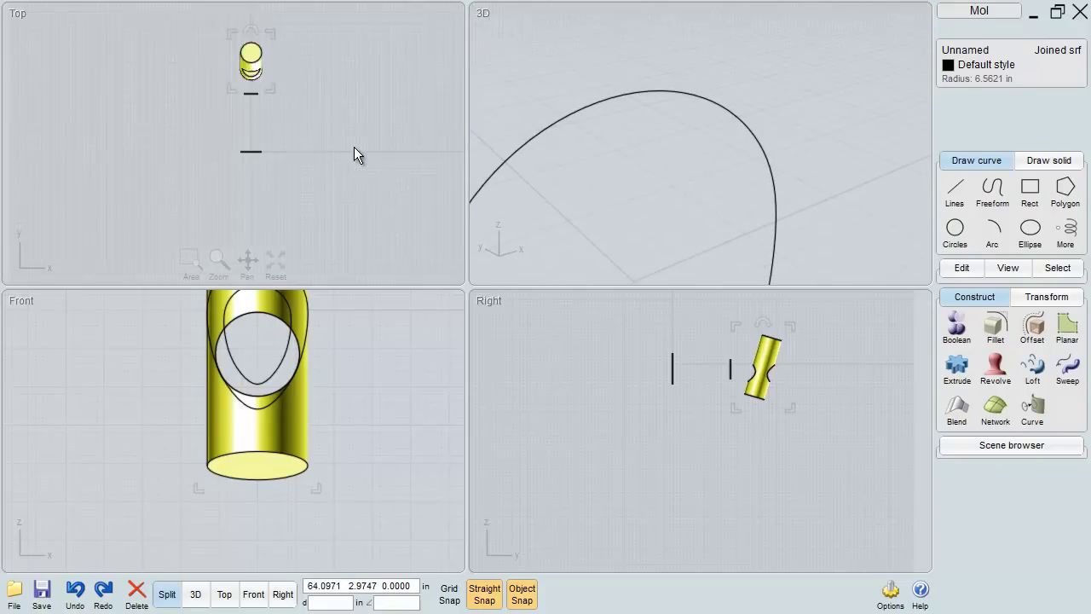
pyautogui.scroll(-2, 729, 494)
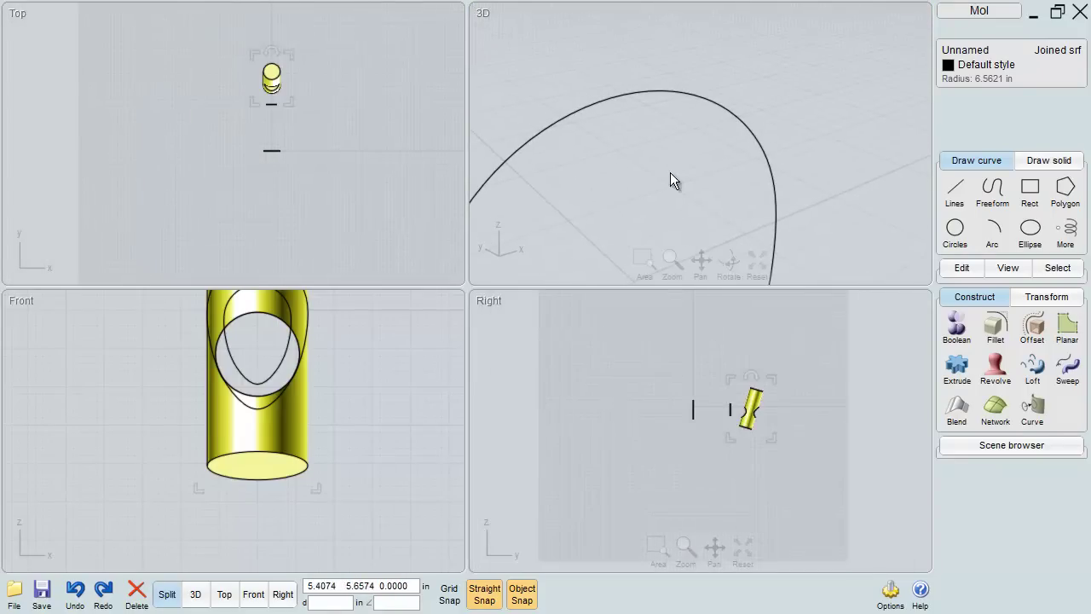
pyautogui.click(757, 258)
pyautogui.click(780, 120)
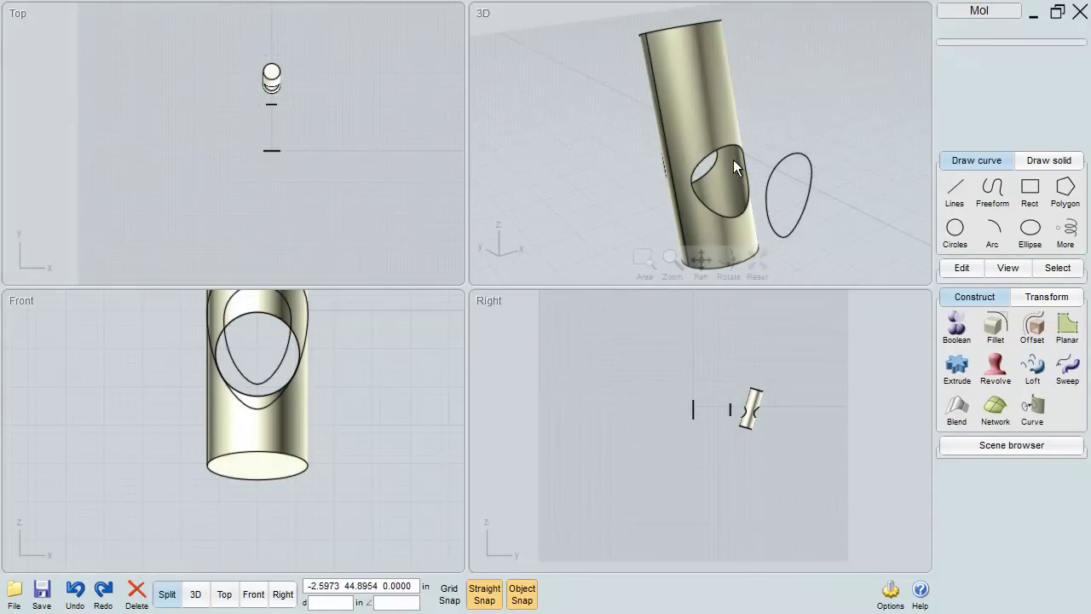
pyautogui.click(716, 161)
pyautogui.click(716, 161)
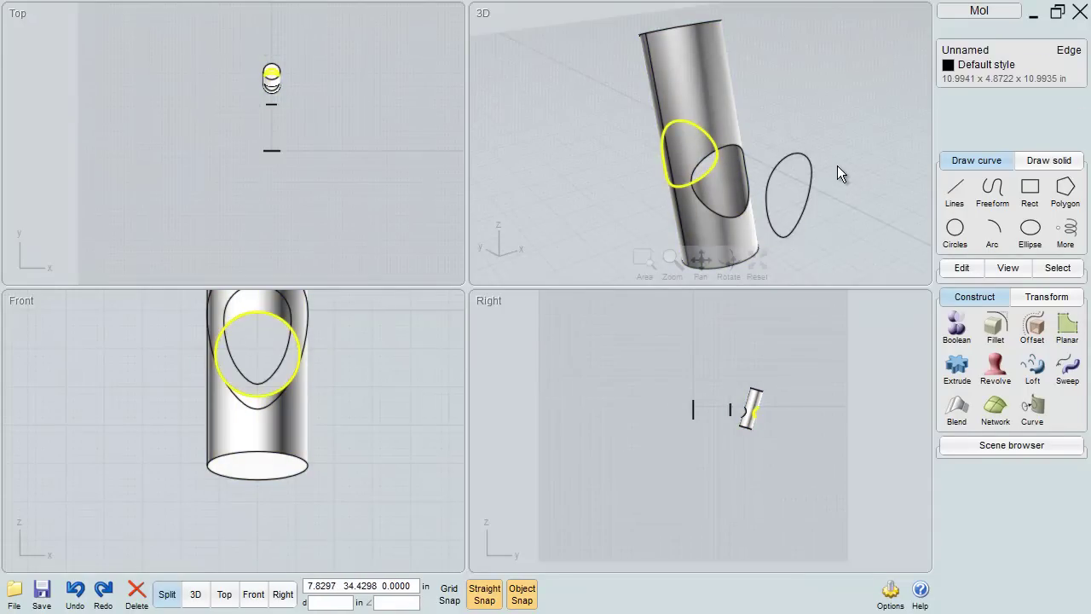
pyautogui.click(837, 166)
# Loft a solid between the two egg curves with Normal style, Auto profiles and capped ends
pyautogui.moveTo(616, 183); pyautogui.dragTo(706, 159, button='right')
pyautogui.scroll(-4, 604, 170)
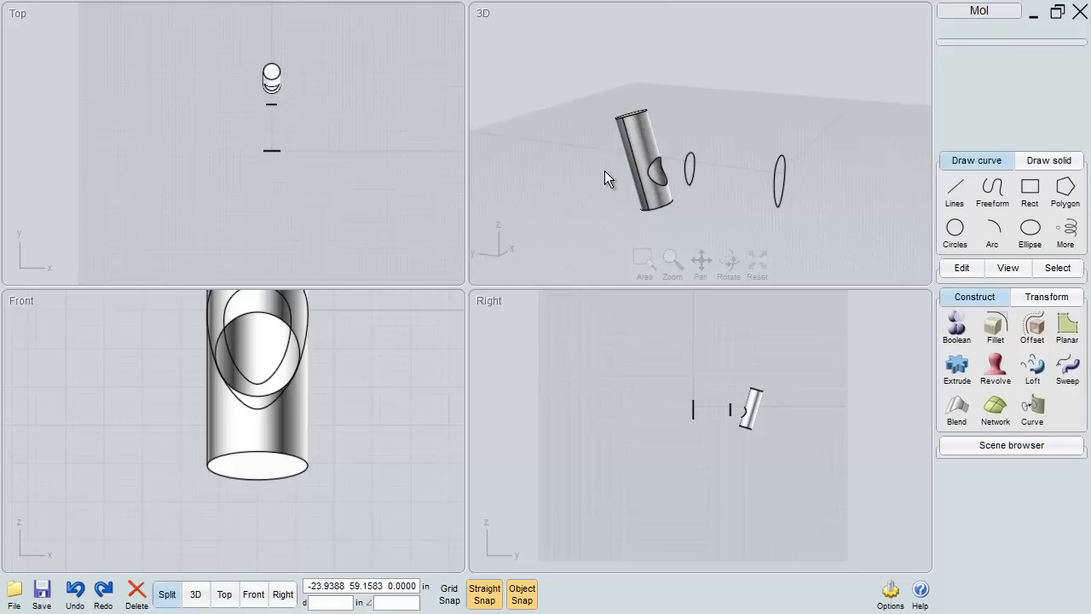
pyautogui.moveTo(759, 183); pyautogui.dragTo(744, 165, button='right')
pyautogui.click(770, 171)
pyautogui.click(691, 180)
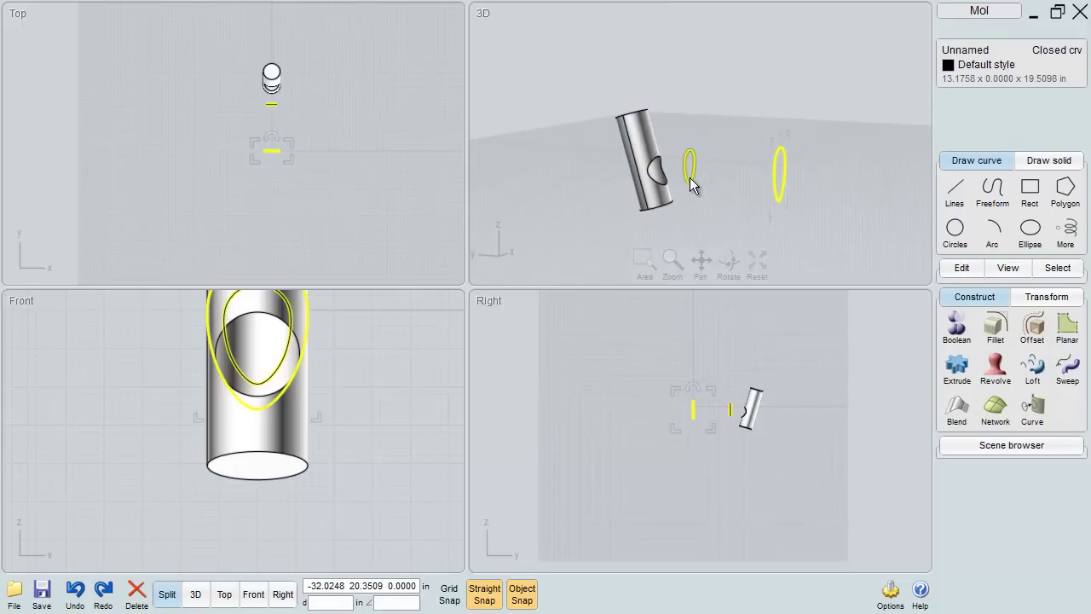
pyautogui.click(1033, 368)
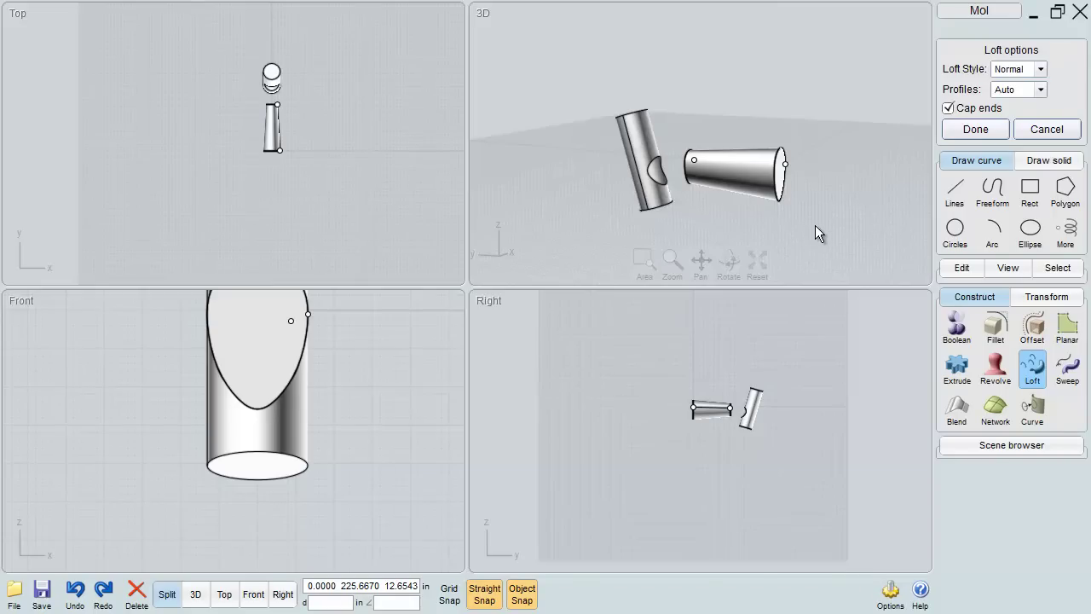
pyautogui.click(968, 128)
pyautogui.click(901, 181)
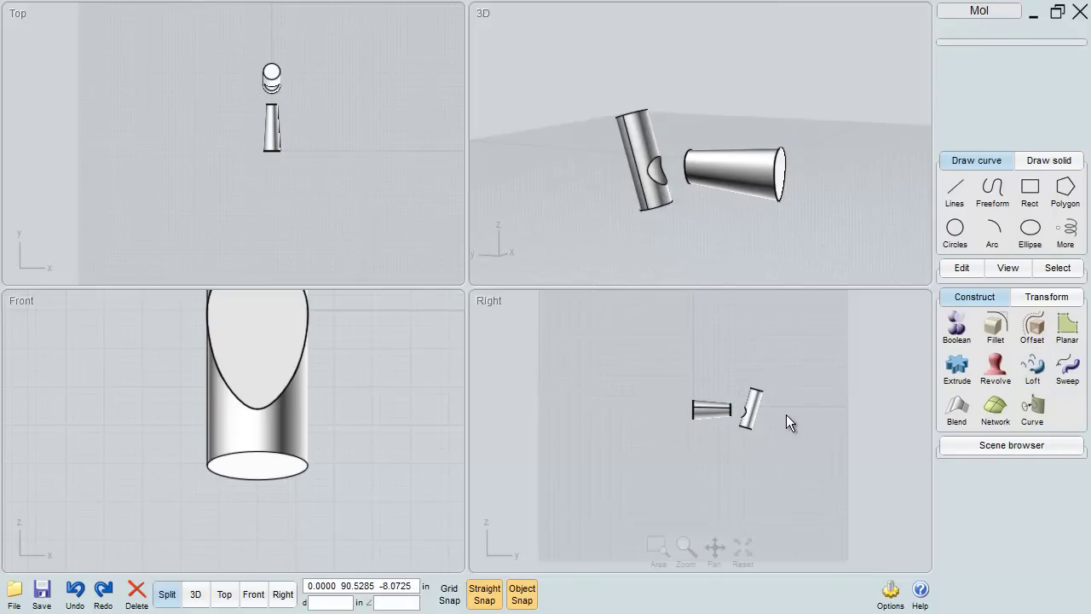
# Delete the two original egg profile curves at the ends of the loft
pyautogui.moveTo(747, 244); pyautogui.dragTo(800, 207, button='right')
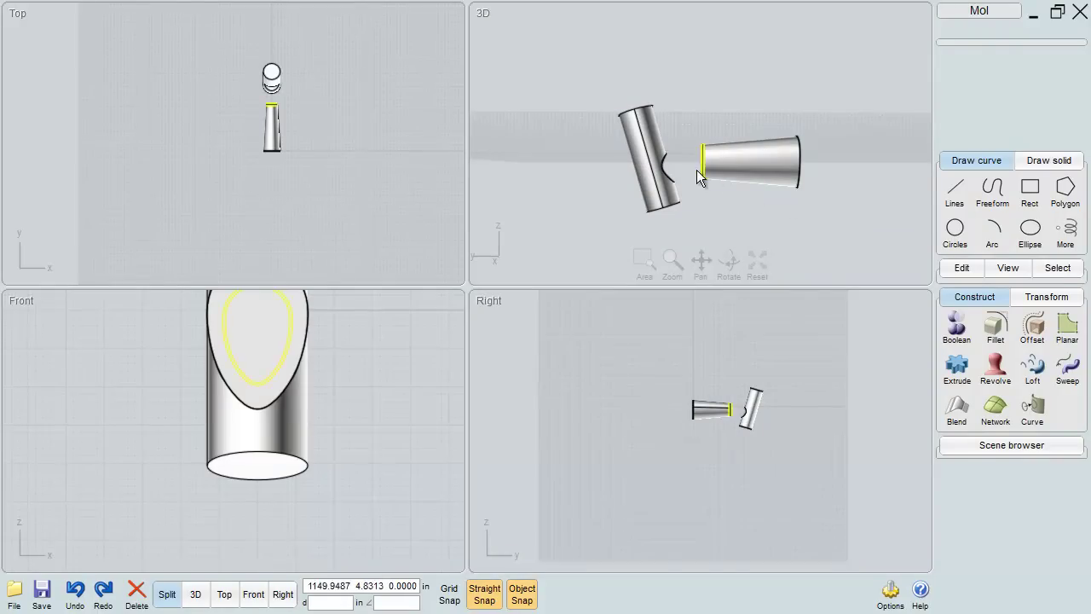
pyautogui.click(698, 168)
pyautogui.click(799, 164)
pyautogui.press('Delete')
# Delete the loft's small end cap that faces the cylinder
pyautogui.moveTo(734, 172); pyautogui.dragTo(797, 187, button='right')
pyautogui.scroll(4, 720, 160)
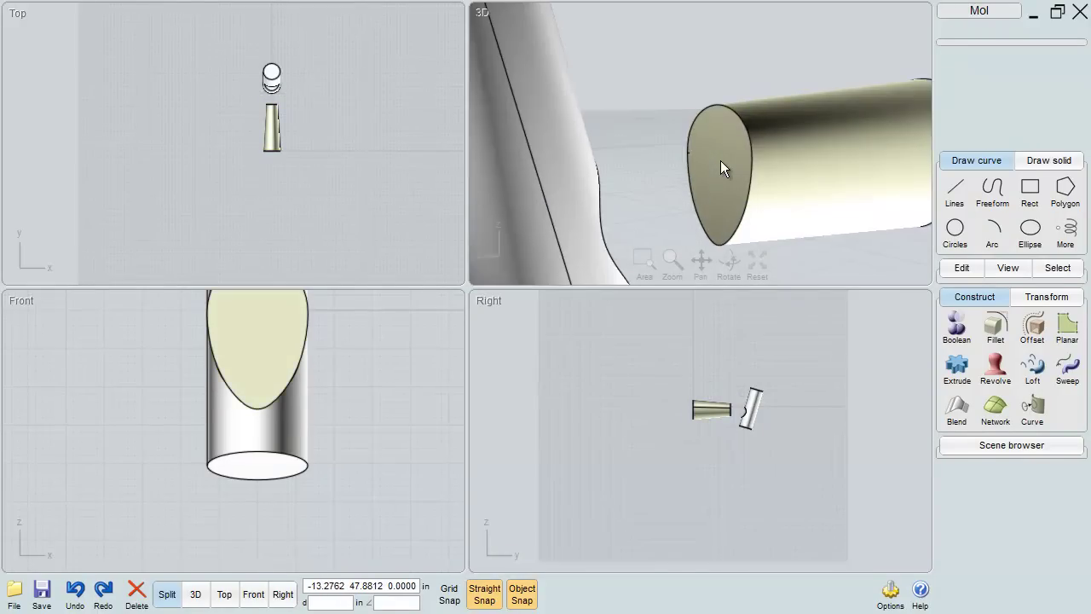
pyautogui.click(720, 160)
pyautogui.click(727, 156)
# Create a Blend surface between the loft's open small-end edge and the edge of the cylinder's hole
pyautogui.moveTo(751, 161); pyautogui.dragTo(698, 164, button='right')
pyautogui.click(683, 161)
pyautogui.click(681, 163)
pyautogui.click(679, 164)
pyautogui.click(515, 255)
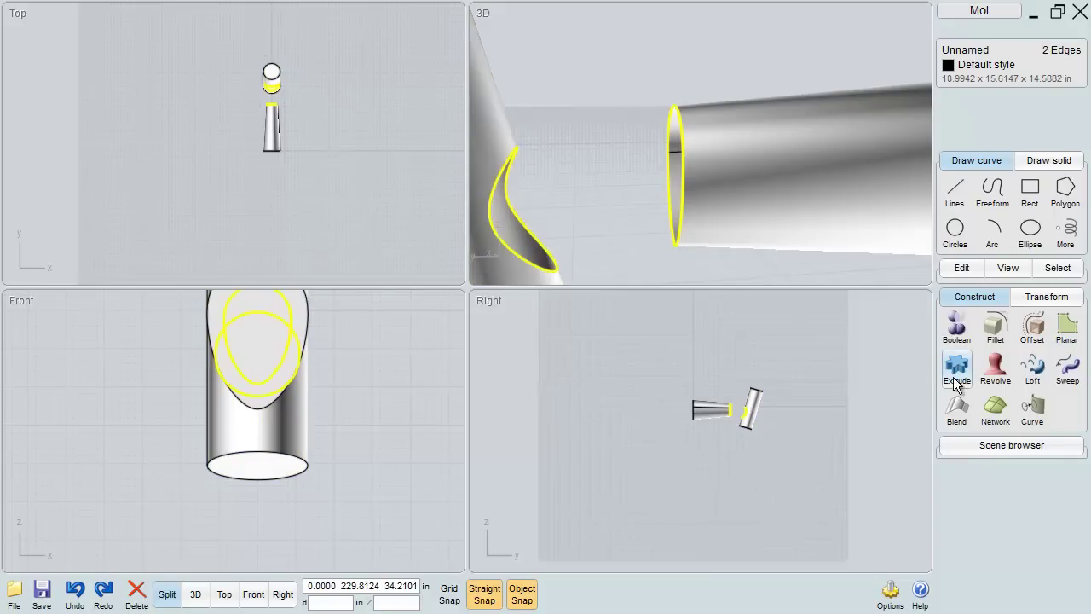
pyautogui.click(956, 407)
pyautogui.moveTo(783, 219); pyautogui.dragTo(768, 172, button='right')
pyautogui.click(975, 131)
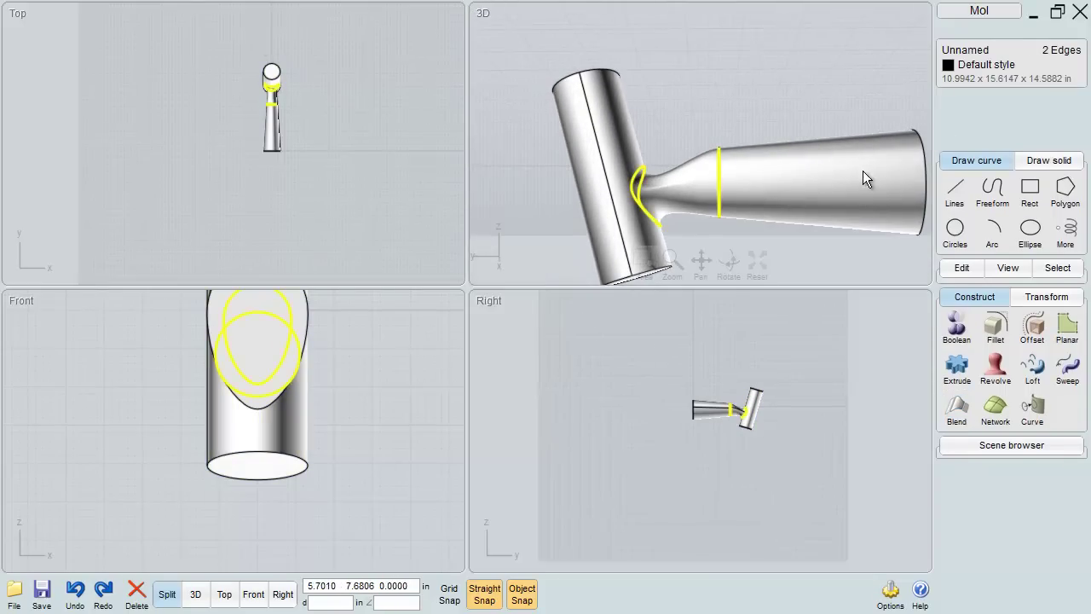
# Join the cylinder, the blend surface and the loft into a single solid and inspect the junction up close
pyautogui.click(767, 72)
pyautogui.click(701, 186)
pyautogui.click(606, 177)
pyautogui.press('Escape')
pyautogui.click(970, 267)
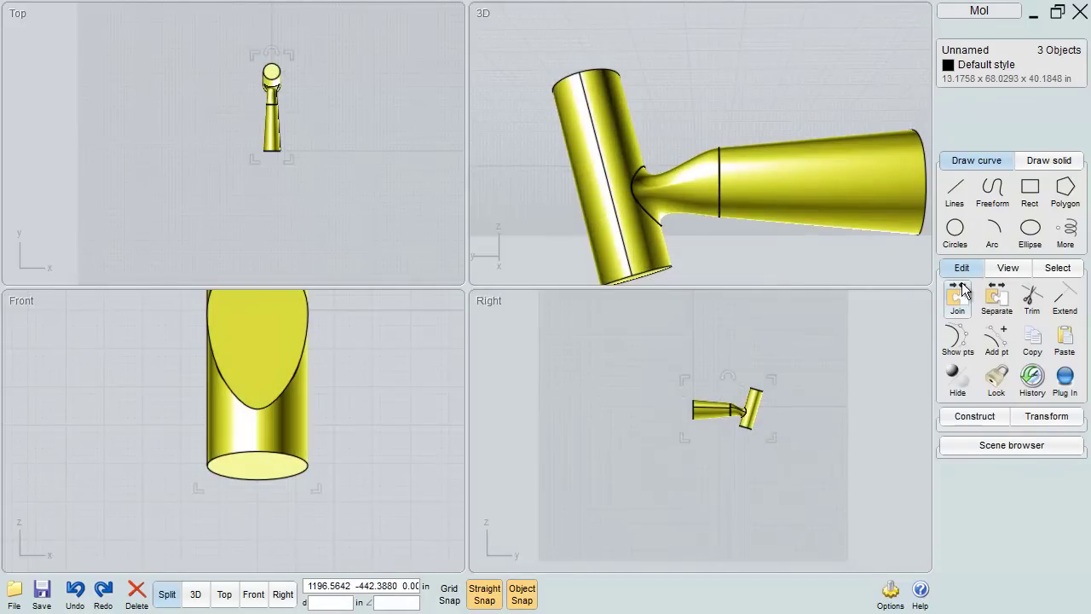
pyautogui.click(954, 299)
pyautogui.rightClick(746, 416)
pyautogui.scroll(8, 746, 415)
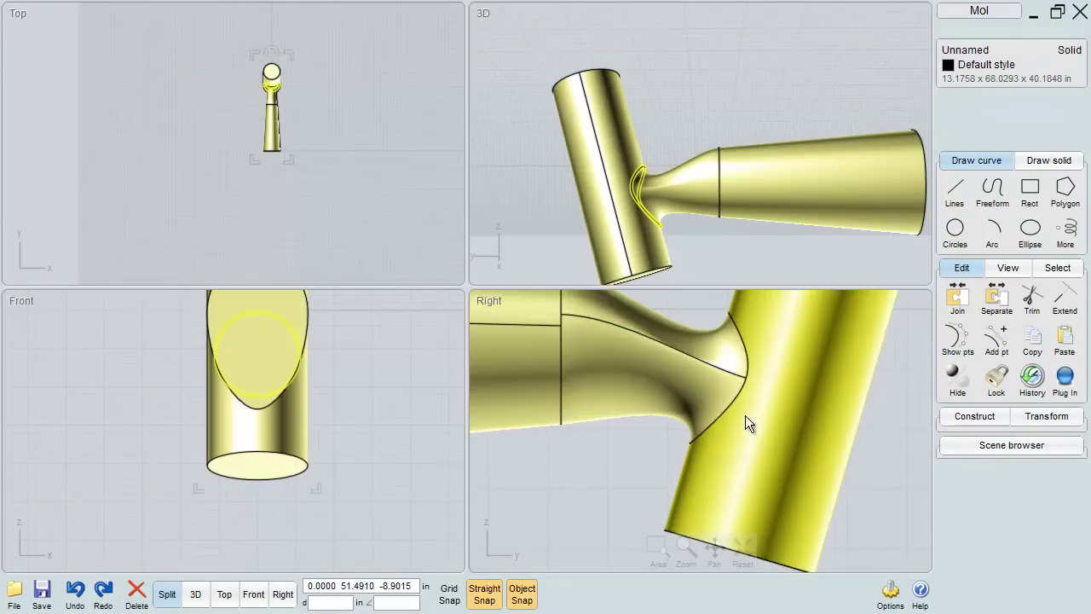
# Draw a horizontal line about 26 in long across the cylinder's lower end in the Right view and move it slightly up
pyautogui.moveTo(880, 453); pyautogui.dragTo(776, 440, button='right')
pyautogui.click(831, 374)
pyautogui.click(955, 190)
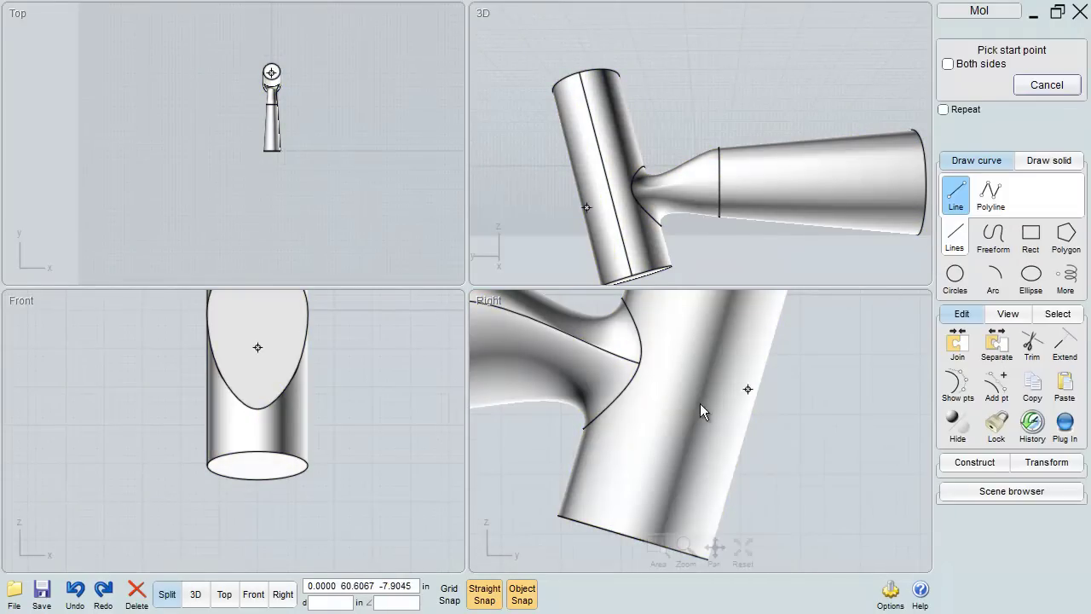
pyautogui.click(572, 513)
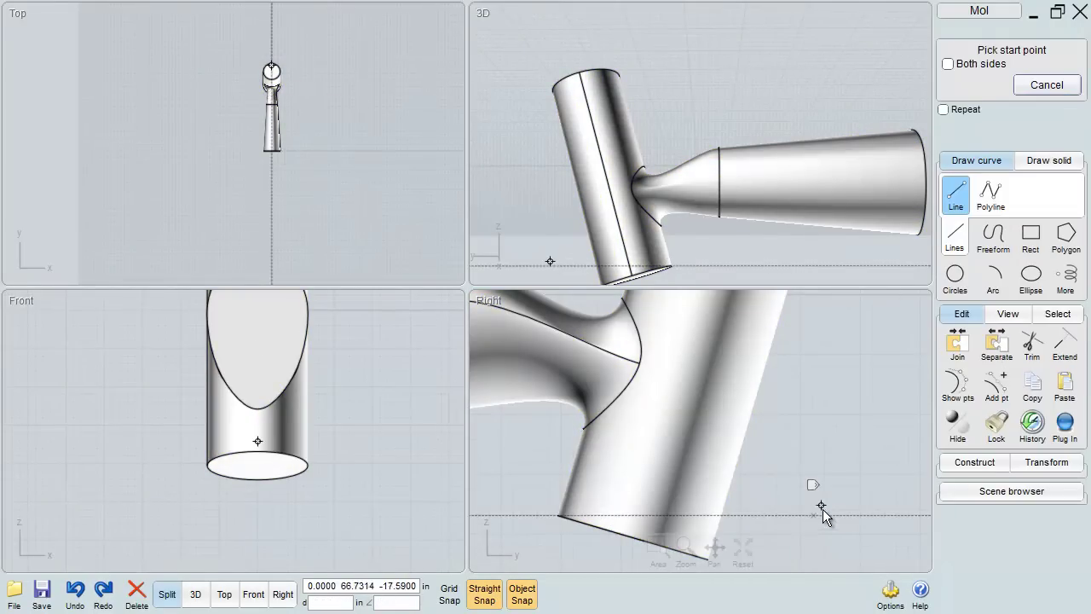
pyautogui.click(503, 514)
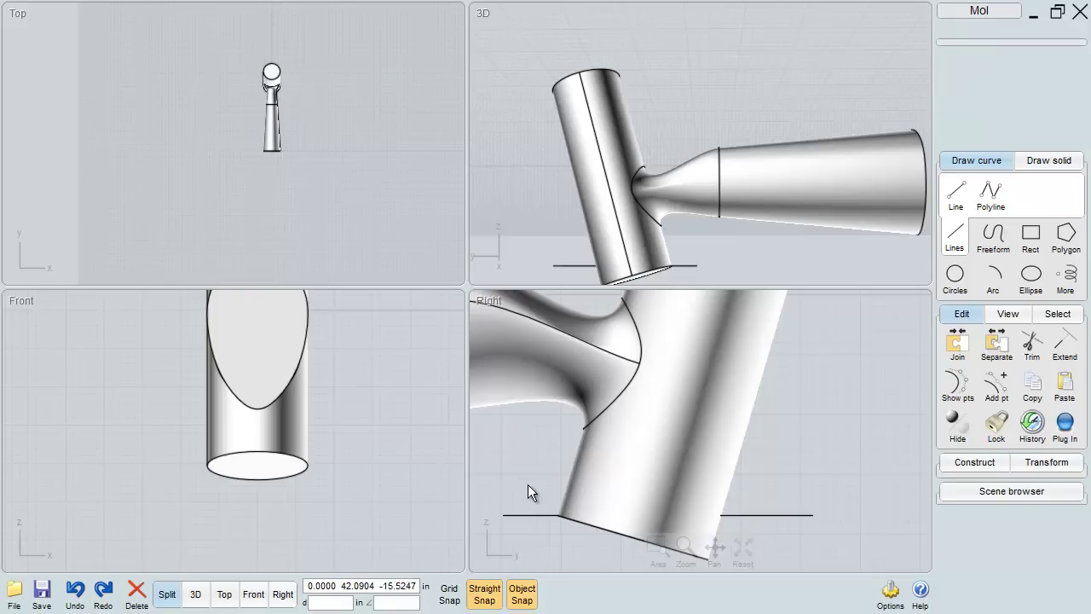
pyautogui.moveTo(543, 508); pyautogui.dragTo(552, 497)
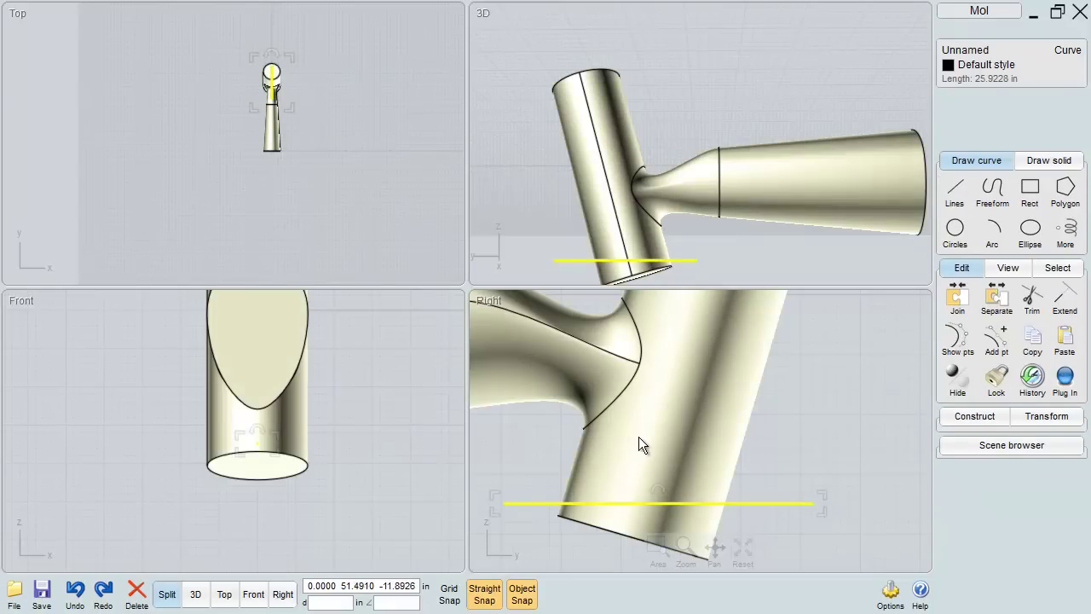
# Cut the solid with the horizontal line using Boolean difference and delete the piece below it
pyautogui.click(738, 375)
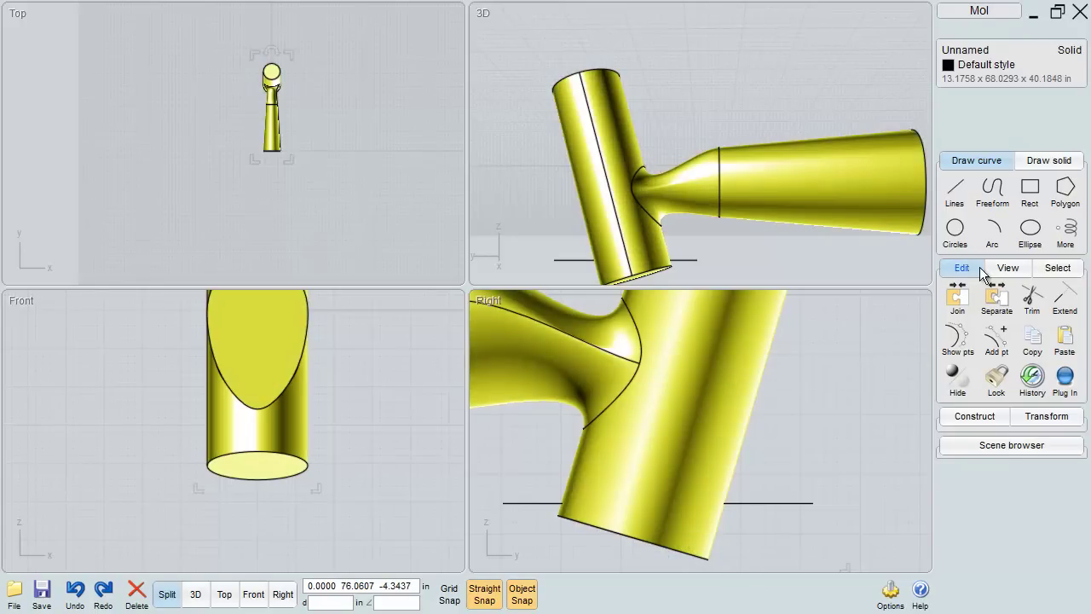
pyautogui.click(972, 415)
pyautogui.click(957, 329)
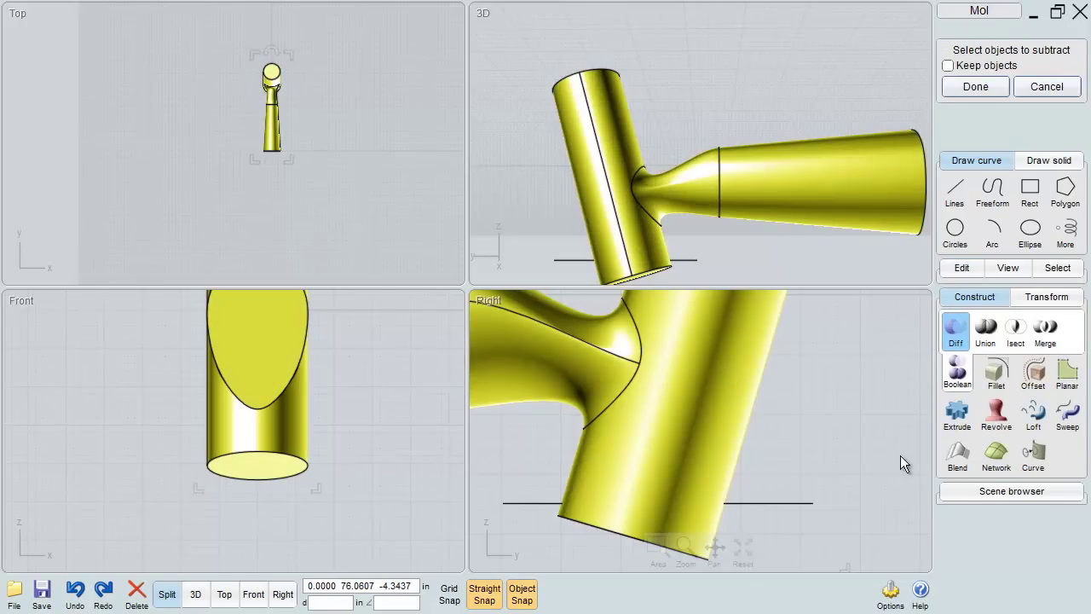
pyautogui.click(814, 503)
pyautogui.rightClick(671, 519)
pyautogui.click(618, 518)
pyautogui.press('Delete')
# Rotate the solid 90° clockwise in the Front view and move its upper-left corner onto the origin
pyautogui.scroll(-3, 711, 215)
pyautogui.moveTo(708, 210); pyautogui.dragTo(737, 208, button='right')
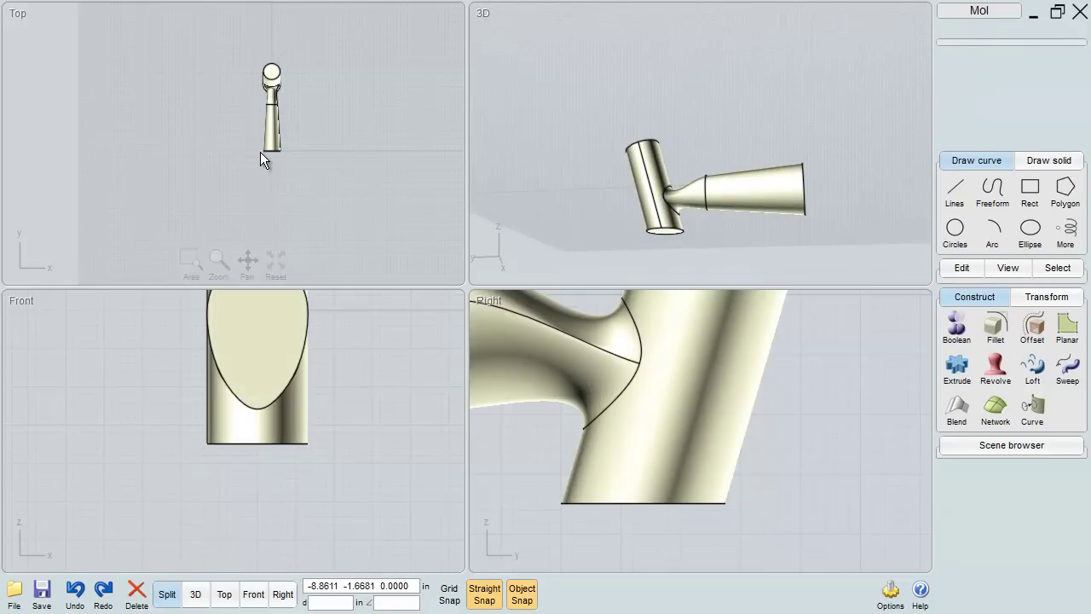
pyautogui.scroll(-4, 281, 362)
pyautogui.scroll(-2, 778, 220)
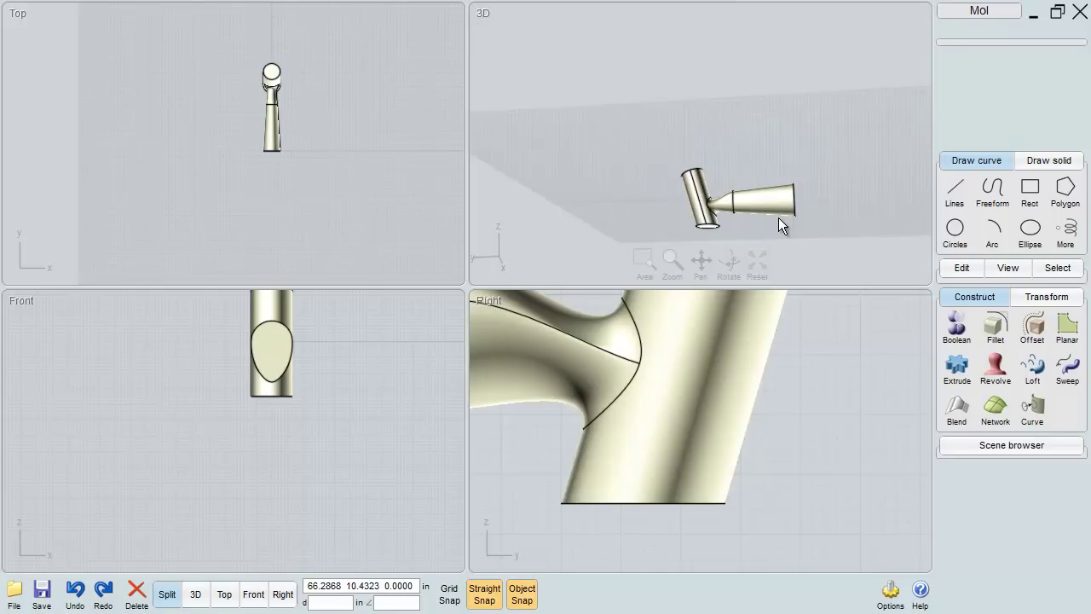
pyautogui.scroll(-6, 672, 406)
pyautogui.moveTo(671, 407); pyautogui.dragTo(744, 416, button='right')
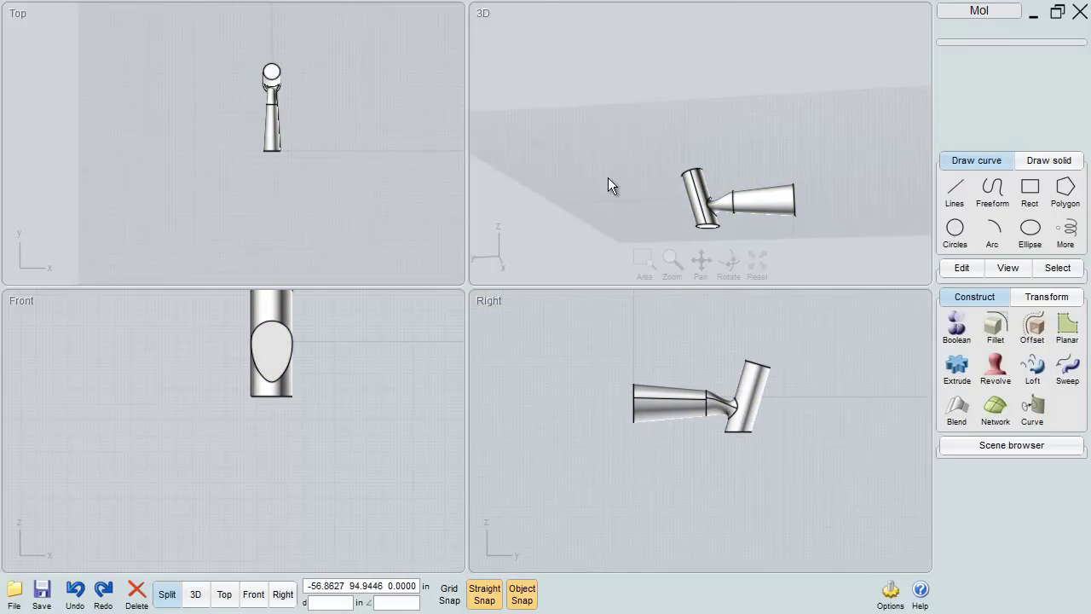
pyautogui.scroll(-3, 313, 360)
pyautogui.rightClick(315, 360)
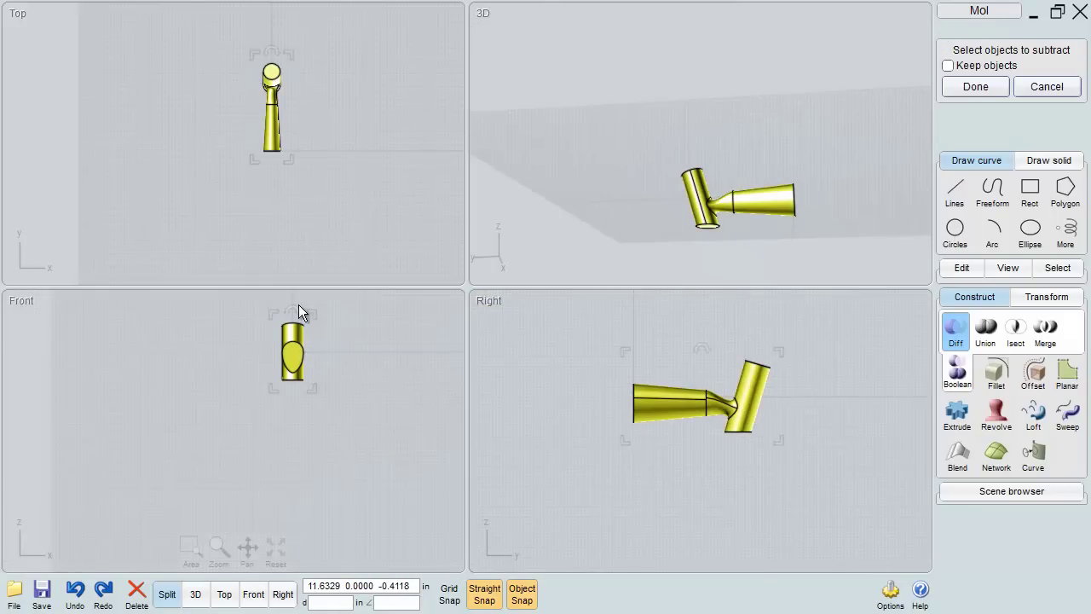
pyautogui.click(1047, 88)
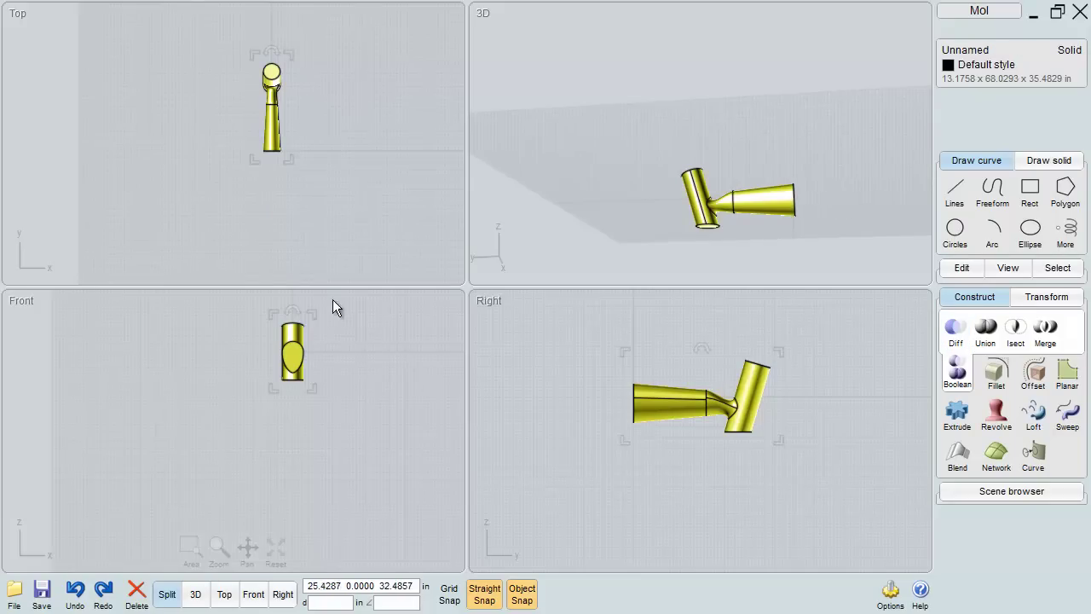
pyautogui.moveTo(303, 304); pyautogui.dragTo(360, 348)
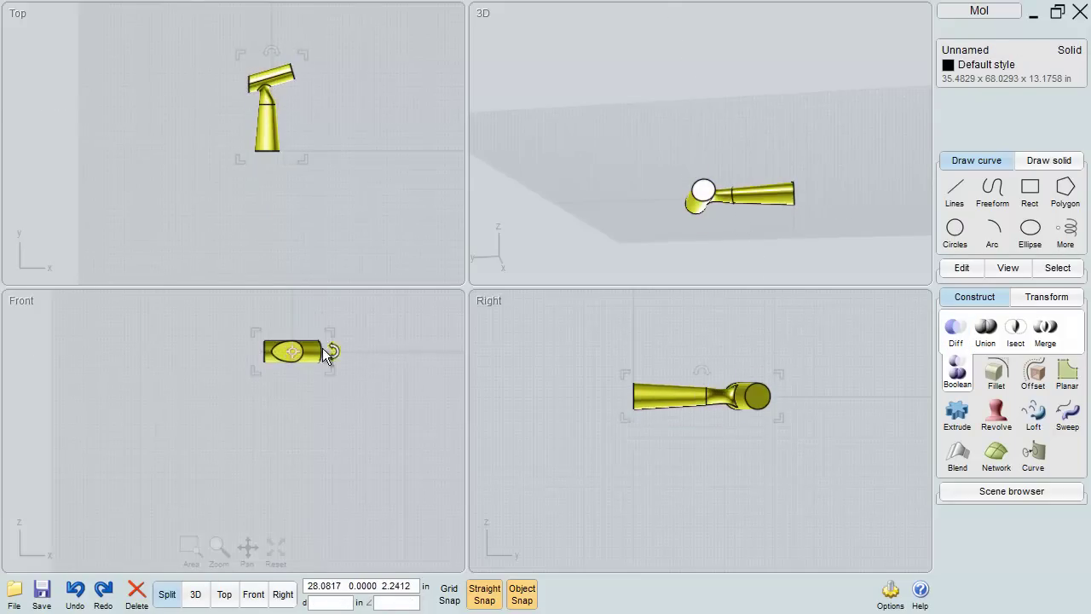
pyautogui.moveTo(260, 349); pyautogui.dragTo(298, 359)
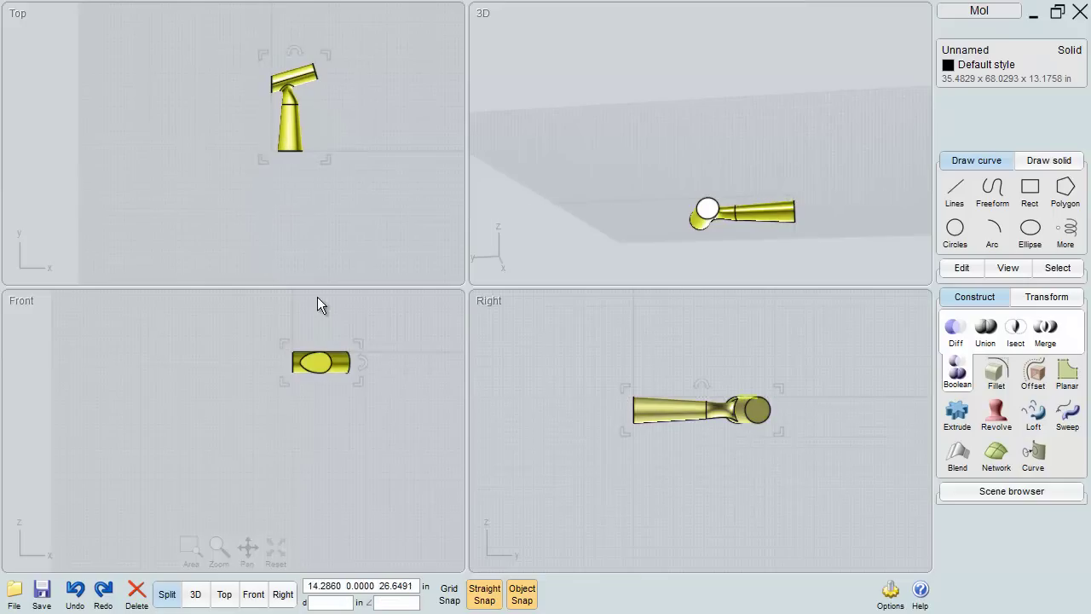
# Rotate the solid 90° clockwise in the Top view and move the upper corner of the tube's wide end onto the origin
pyautogui.scroll(4, 261, 52)
pyautogui.scroll(2, 261, 52)
pyautogui.scroll(-2, 261, 52)
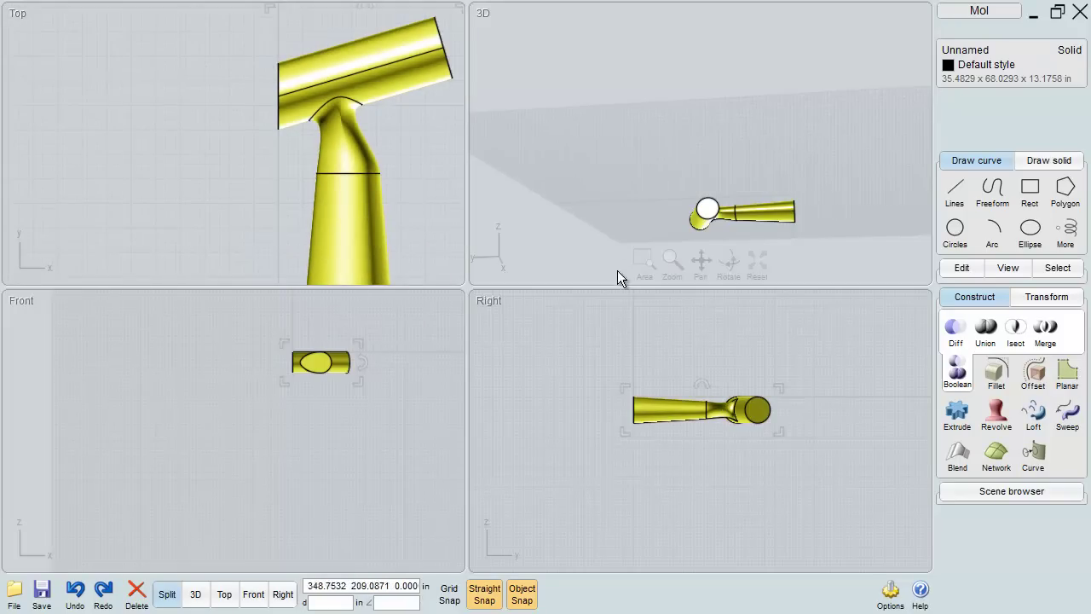
pyautogui.scroll(-1, 315, 52)
pyautogui.scroll(-3, 314, 56)
pyautogui.moveTo(331, 39); pyautogui.dragTo(407, 98)
pyautogui.moveTo(270, 75); pyautogui.dragTo(307, 153)
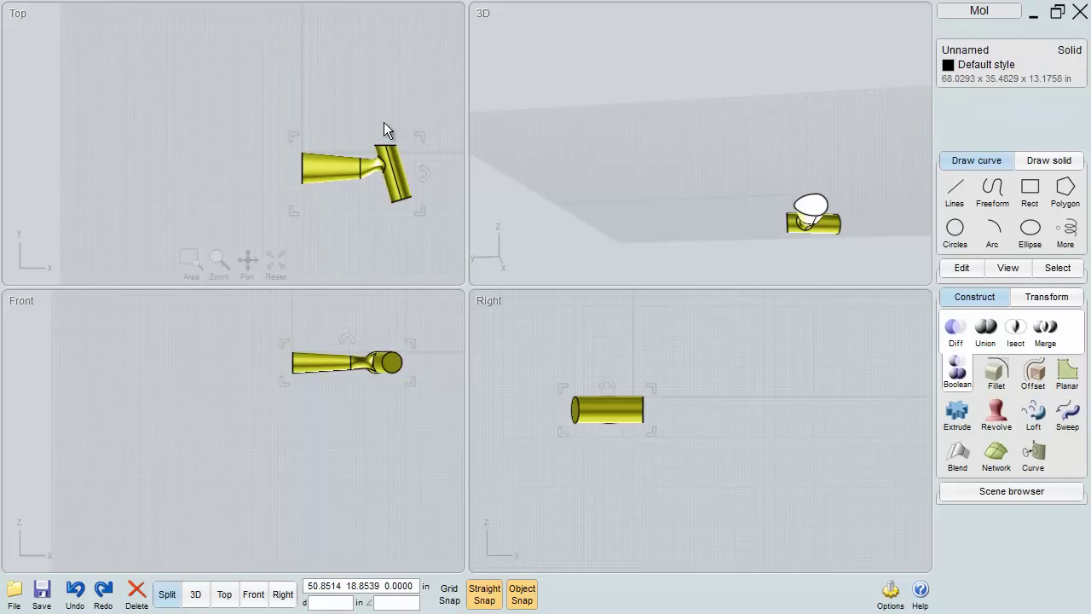
pyautogui.moveTo(383, 125); pyautogui.dragTo(256, 151, button='right')
pyautogui.scroll(-2, 583, 405)
pyautogui.scroll(-1, 373, 356)
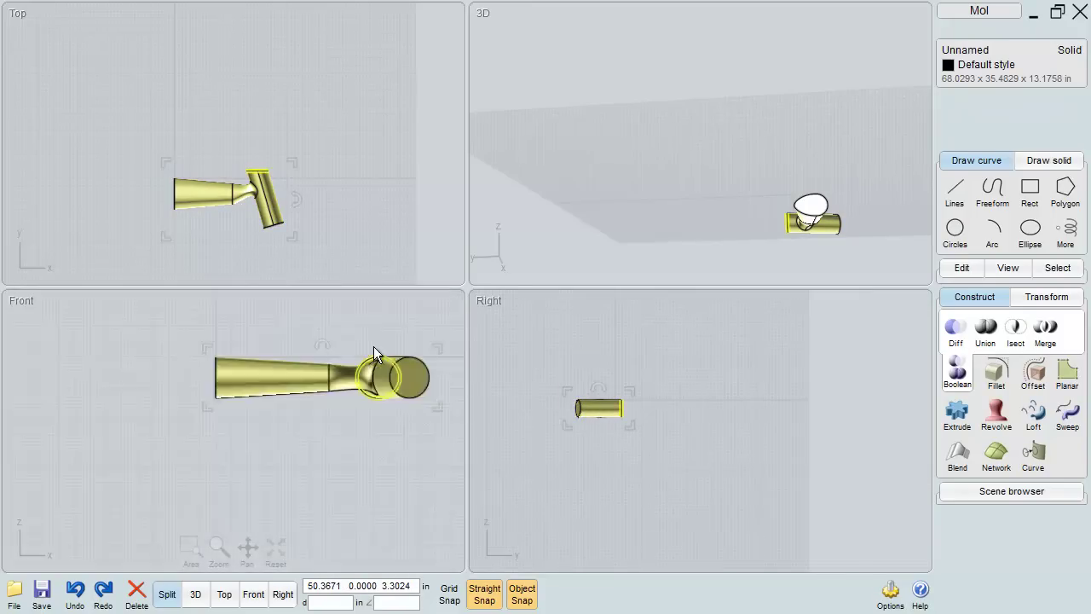
pyautogui.scroll(2, 374, 350)
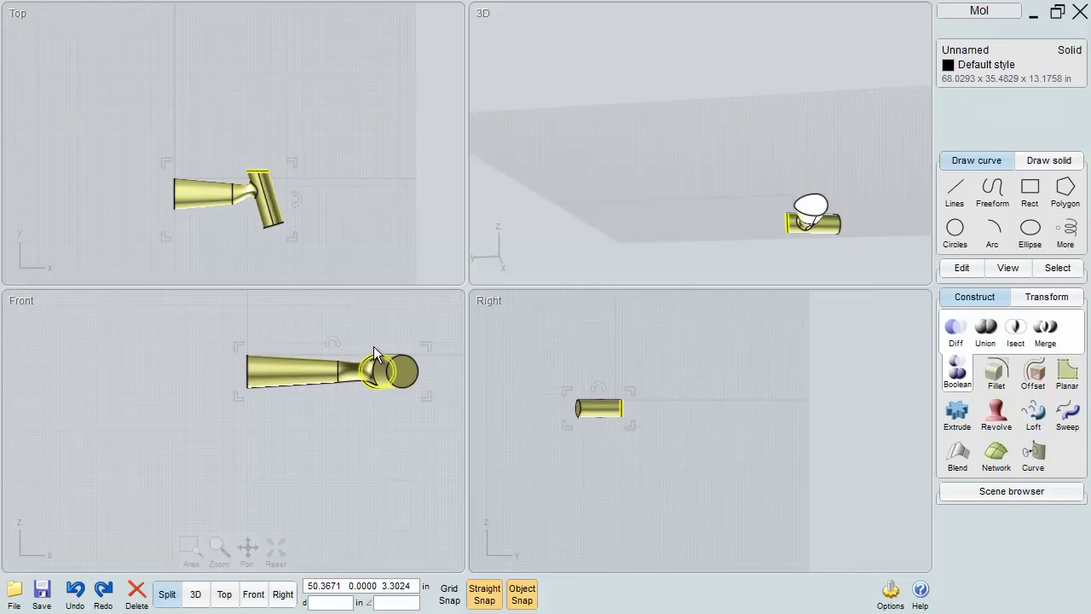
pyautogui.moveTo(247, 364)
pyautogui.mouseDown()
pyautogui.moveTo(261, 395)
pyautogui.moveTo(254, 362)
pyautogui.mouseUp()
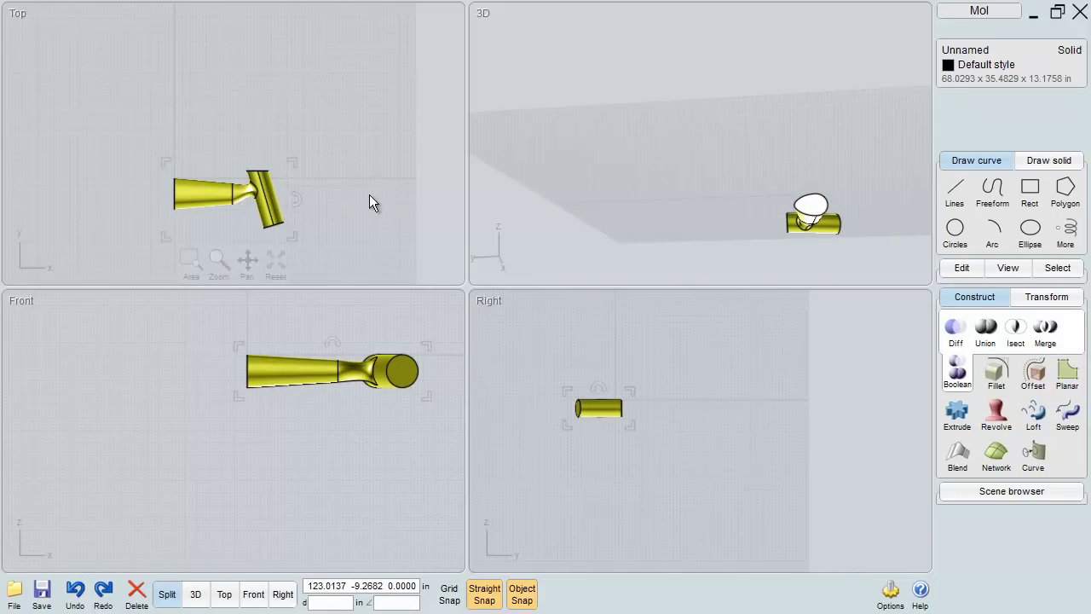
# Save the model as gun.3dm on the Desktop
pyautogui.click(13, 590)
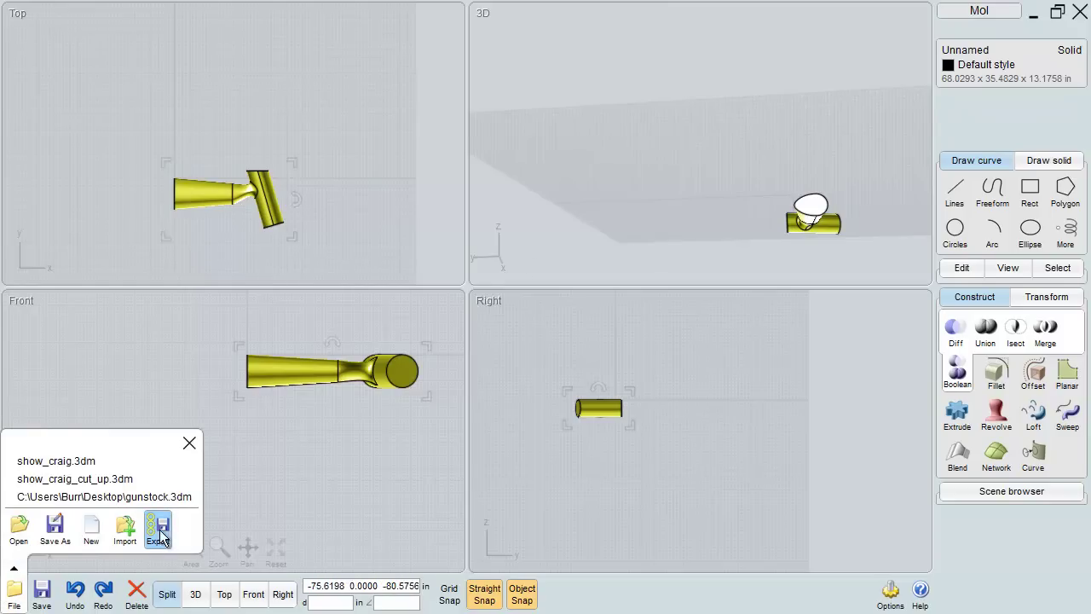
pyautogui.click(54, 528)
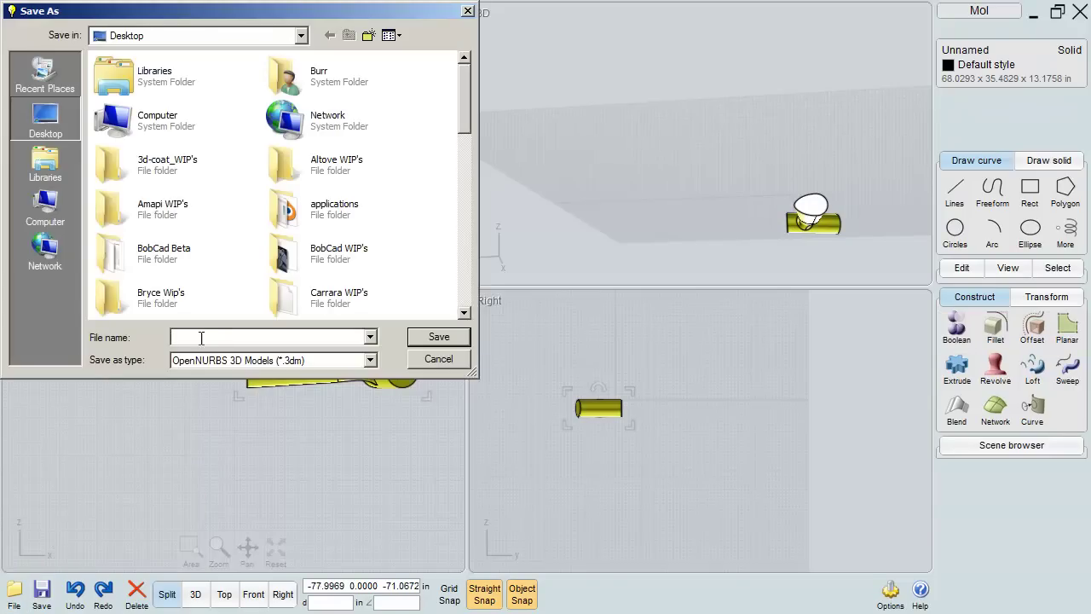
pyautogui.write('gun')
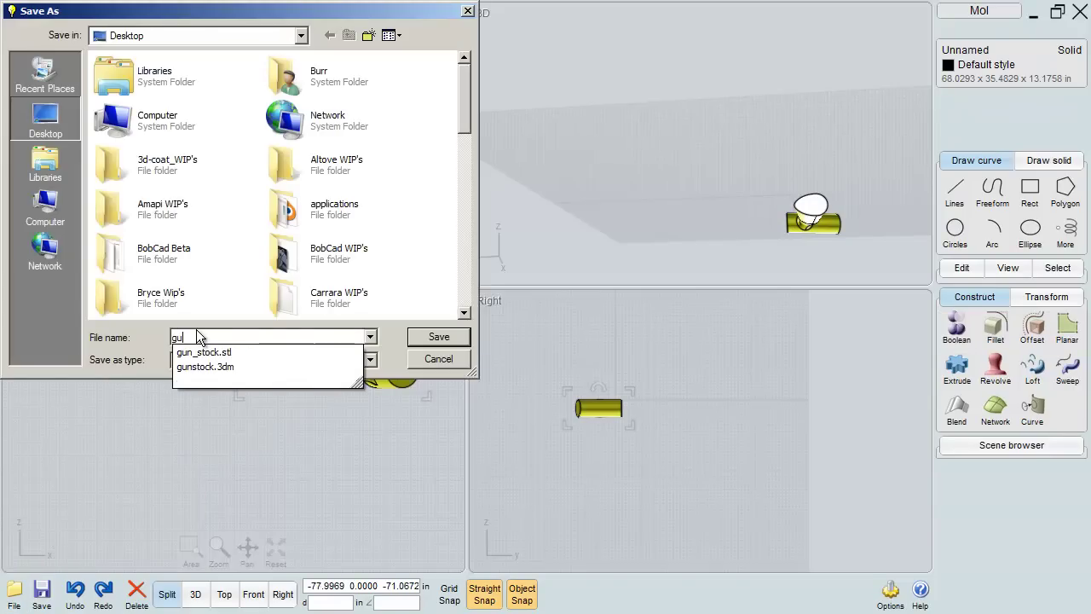
pyautogui.click(430, 338)
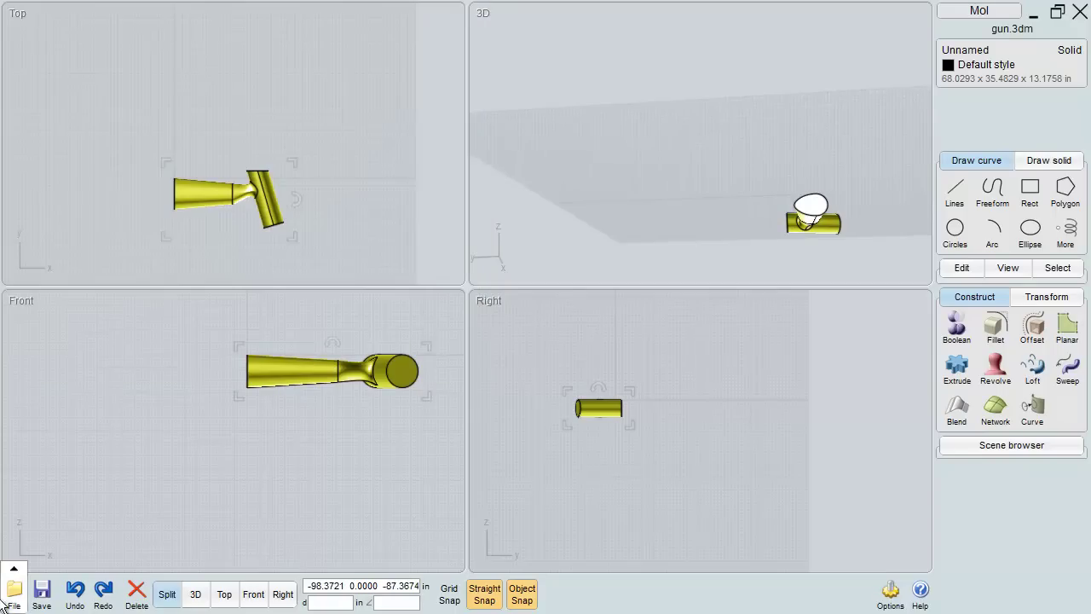
# Export the solid in STL format to the Desktop, replacing the existing gun_stock.stl
pyautogui.click(13, 588)
pyautogui.click(157, 528)
pyautogui.rightClick(169, 417)
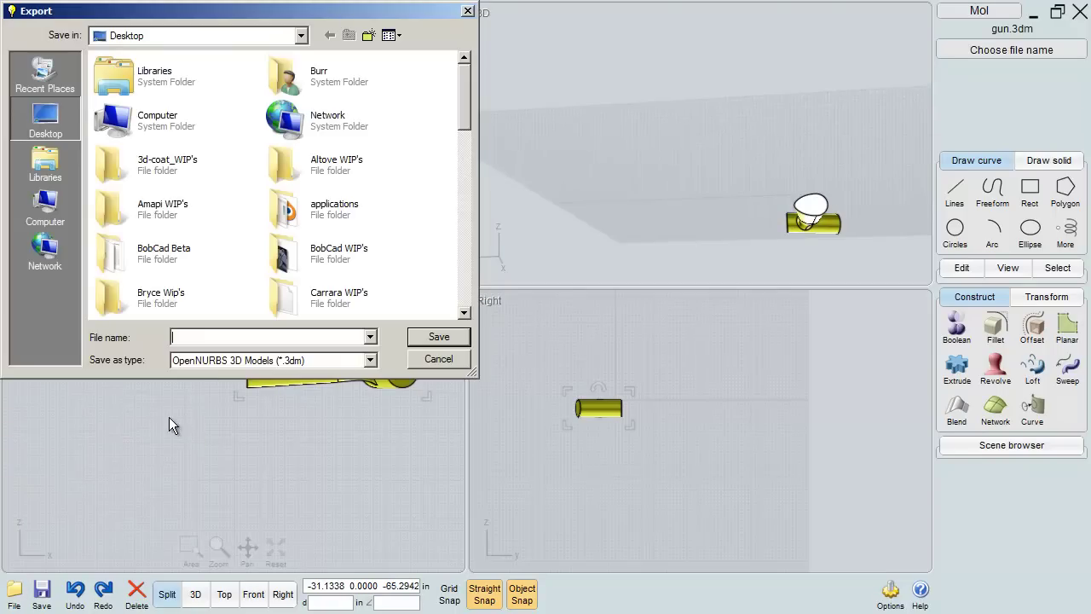
pyautogui.click(224, 365)
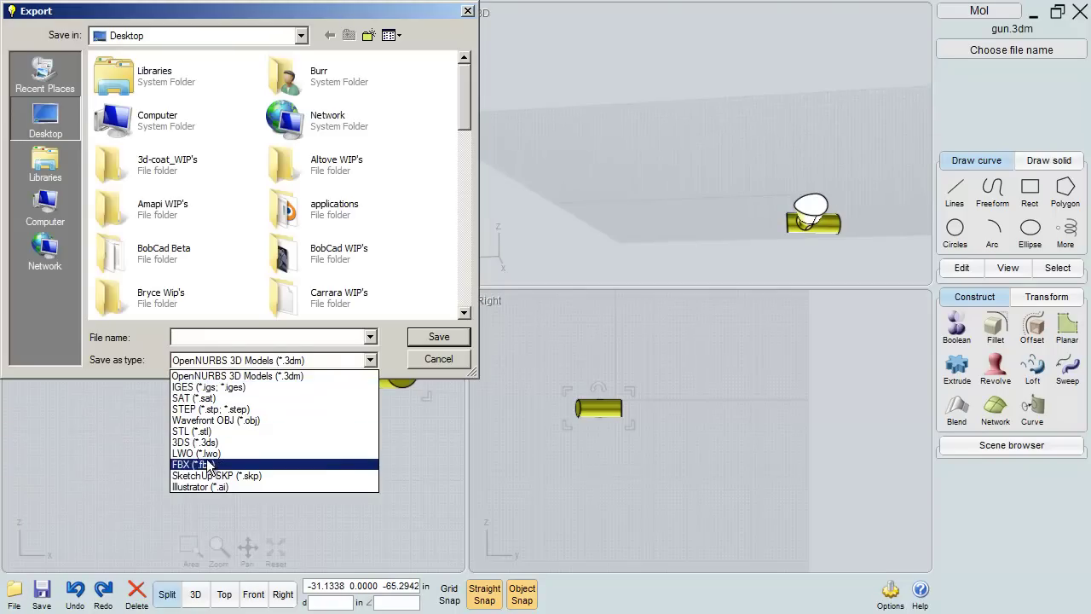
pyautogui.click(202, 430)
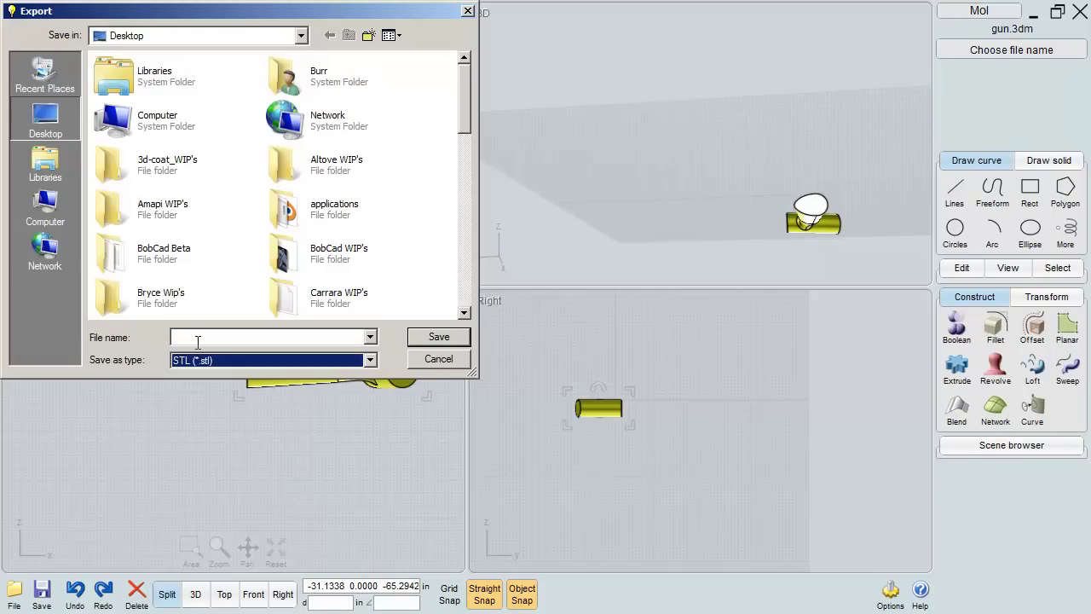
pyautogui.moveTo(463, 119); pyautogui.dragTo(462, 340)
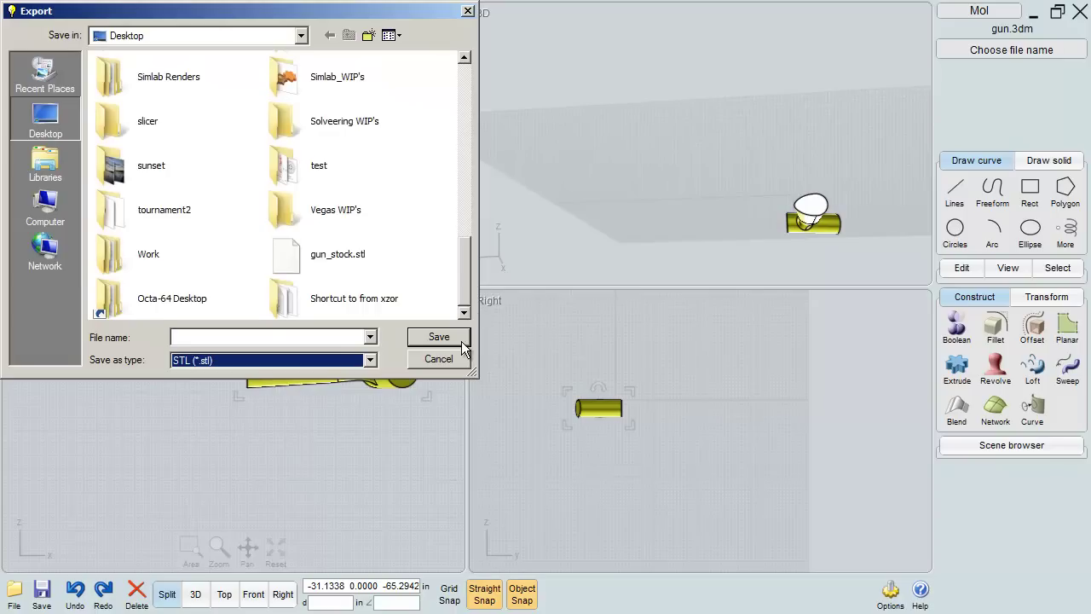
pyautogui.click(330, 226)
pyautogui.click(334, 245)
pyautogui.click(437, 336)
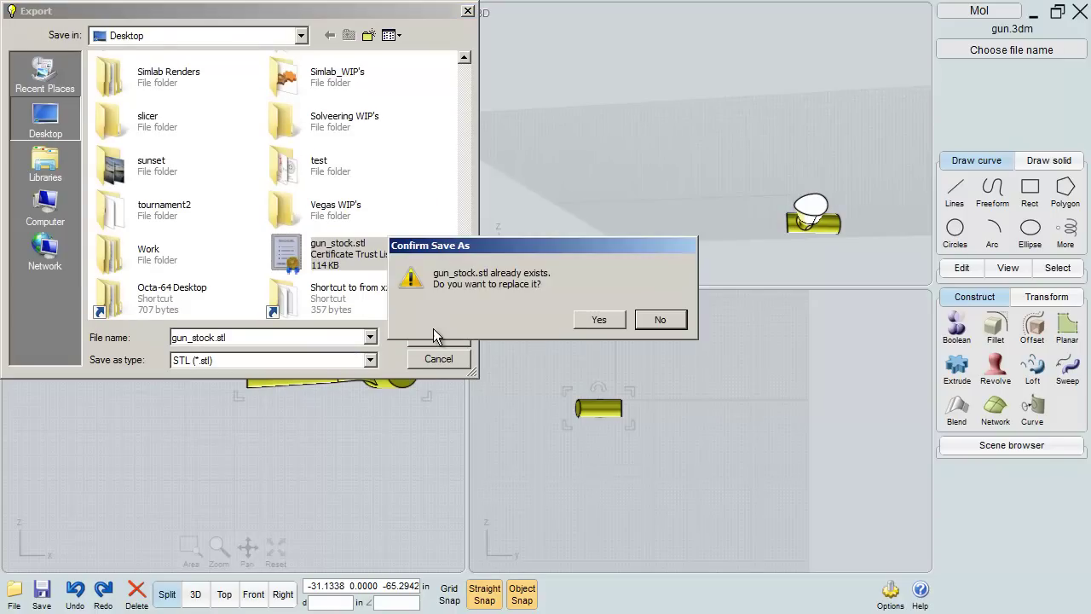
pyautogui.click(600, 321)
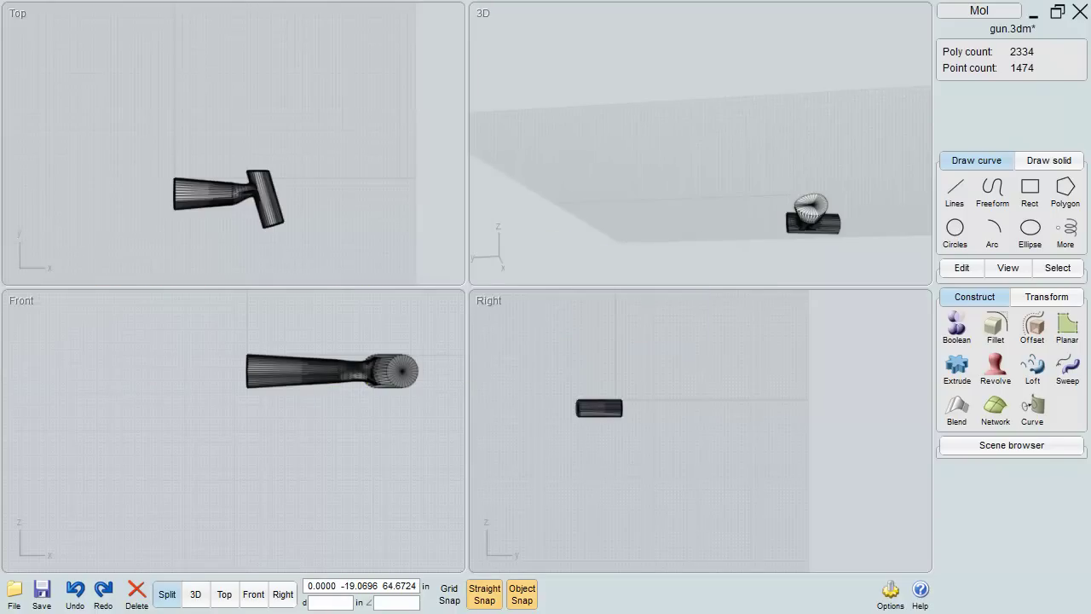
pyautogui.click(801, 203)
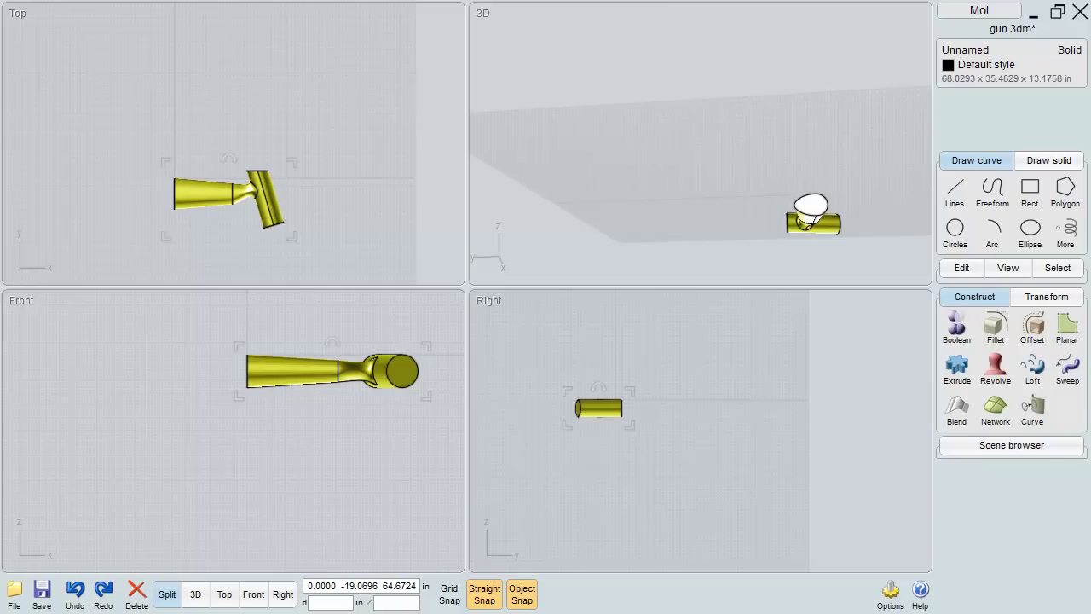
# Deselect the solid, exit MoI and switch to BobCAD V24
pyautogui.click(810, 44)
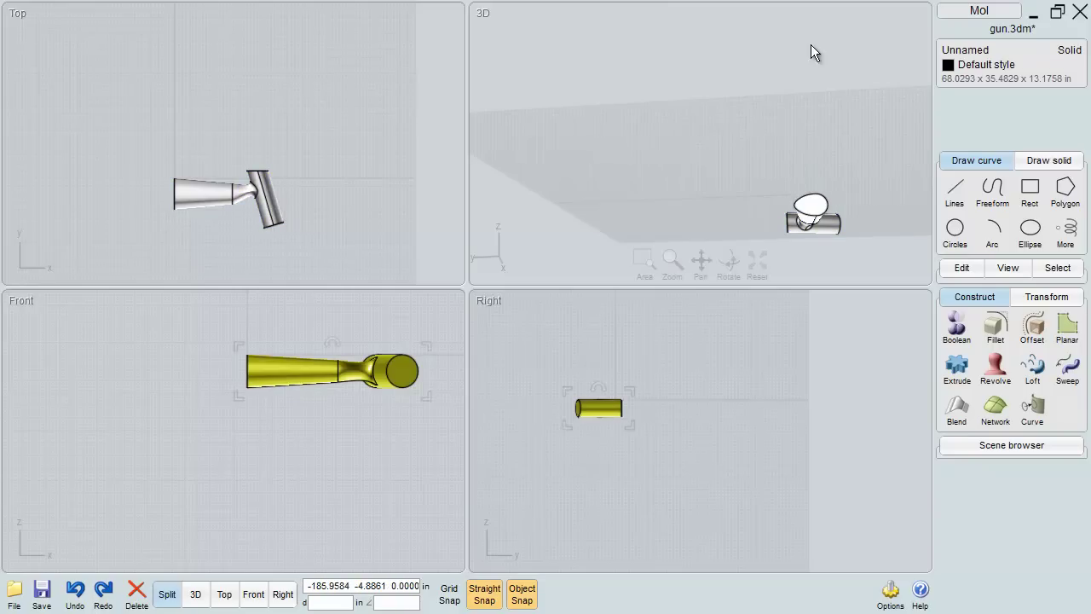
pyautogui.click(1079, 11)
pyautogui.click(445, 341)
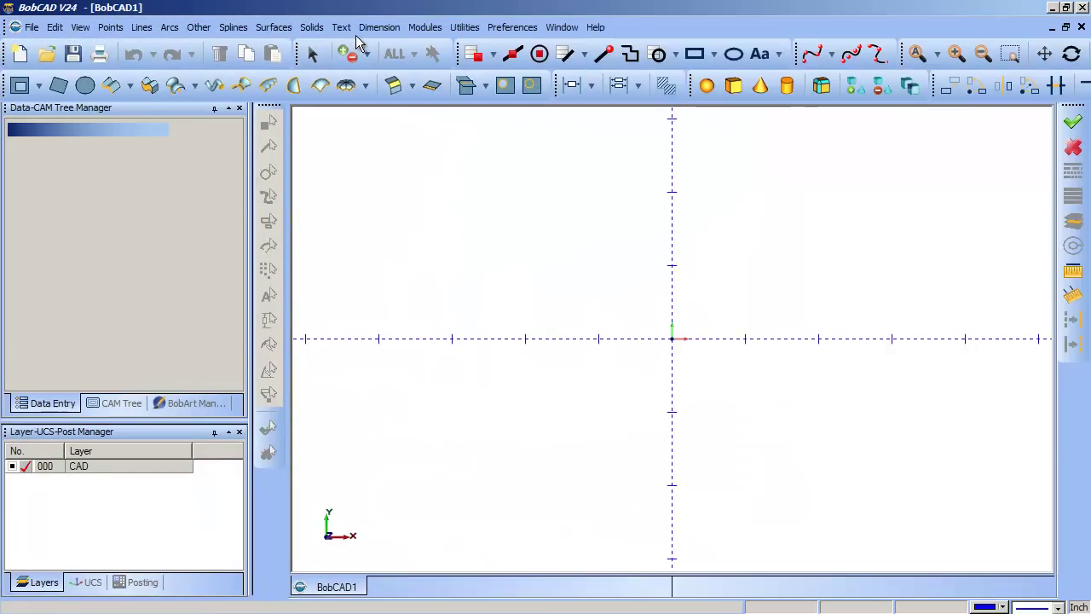
# Open the STL file gun_stock.stl from the Desktop
pyautogui.click(47, 54)
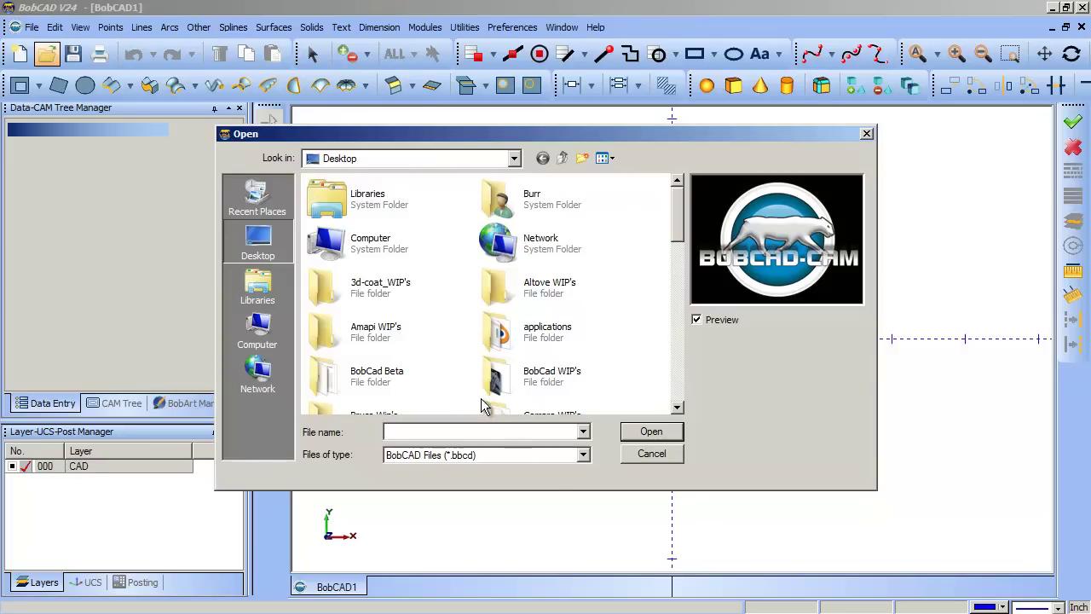
pyautogui.click(553, 455)
pyautogui.click(430, 586)
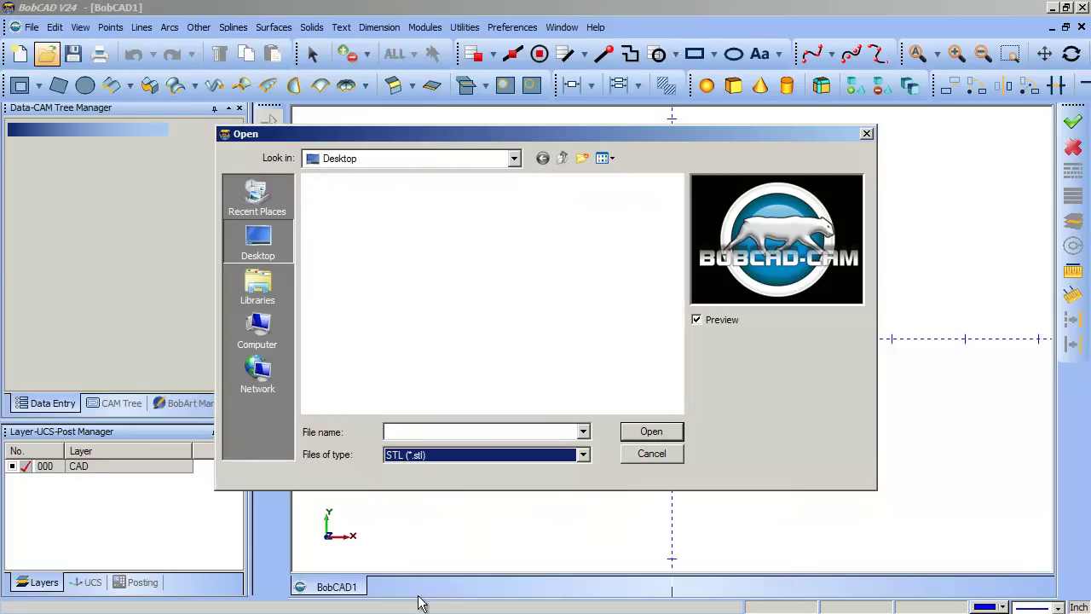
pyautogui.moveTo(682, 209); pyautogui.dragTo(682, 379)
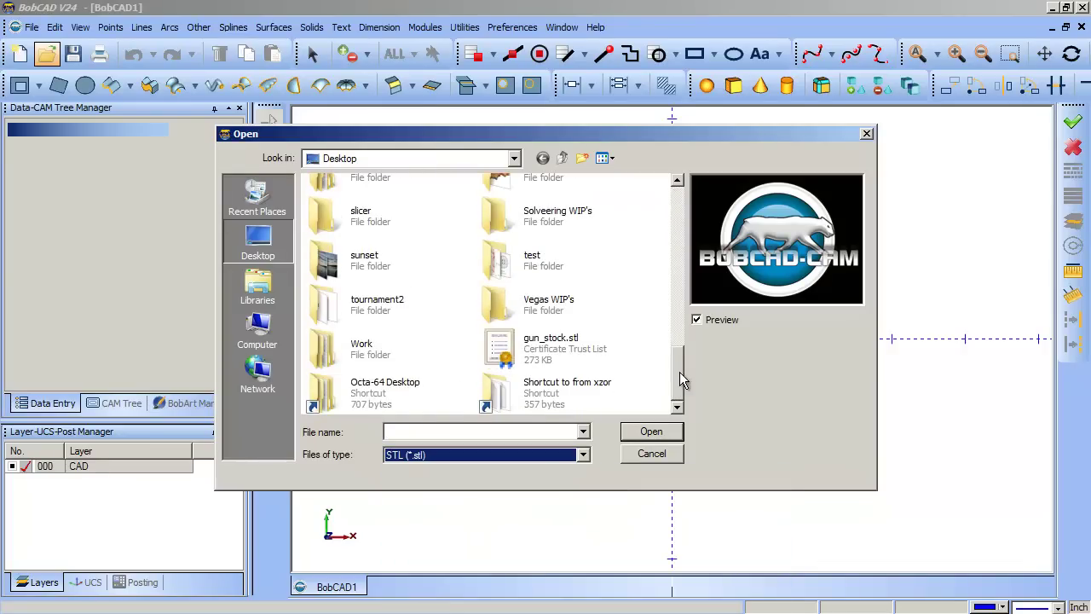
pyautogui.doubleClick(513, 339)
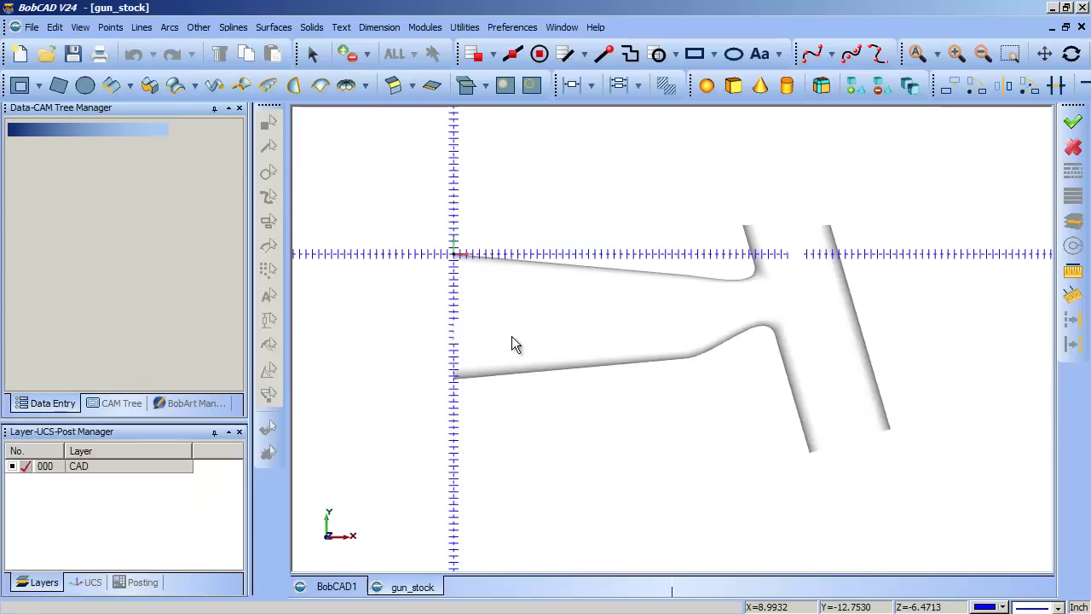
# Select the imported gun stock solid and change its color to blue
pyautogui.moveTo(666, 356); pyautogui.dragTo(686, 302, button='middle')
pyautogui.click(314, 55)
pyautogui.click(623, 312)
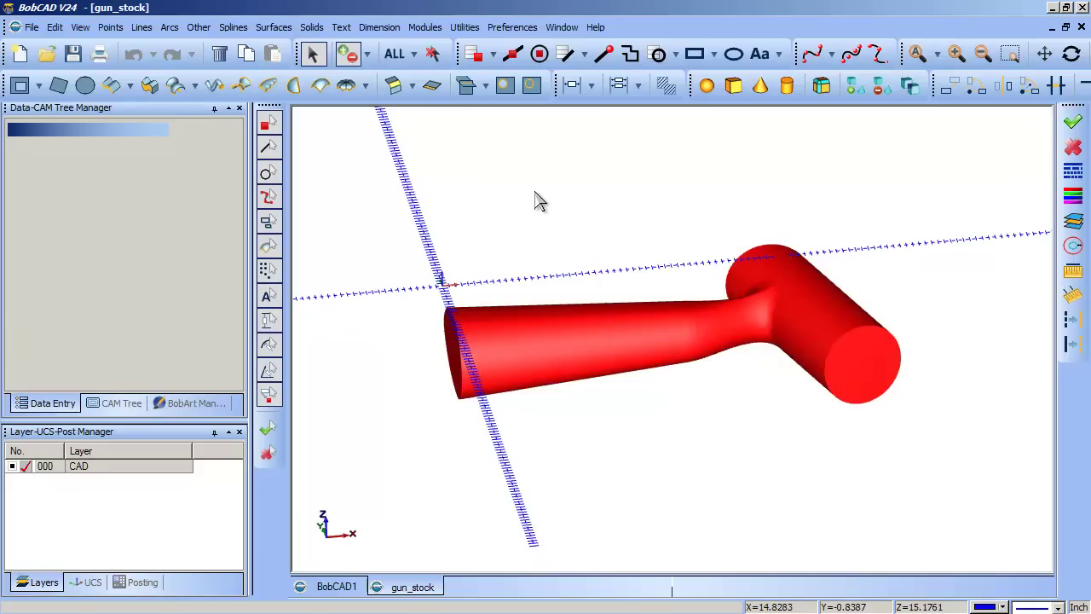
pyautogui.rightClick(536, 196)
pyautogui.click(478, 330)
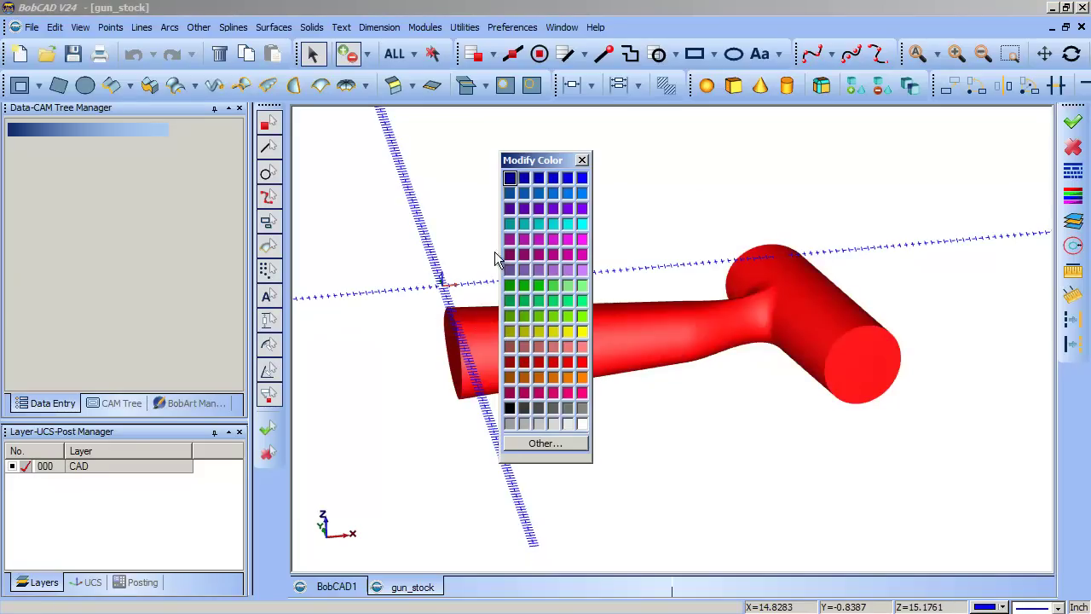
pyautogui.click(543, 197)
pyautogui.moveTo(770, 316); pyautogui.dragTo(764, 358, button='middle')
# Add a Mill 3 Axis feature to the milling stock using the Slice Planar feature type
pyautogui.click(125, 404)
pyautogui.click(53, 139)
pyautogui.rightClick(47, 139)
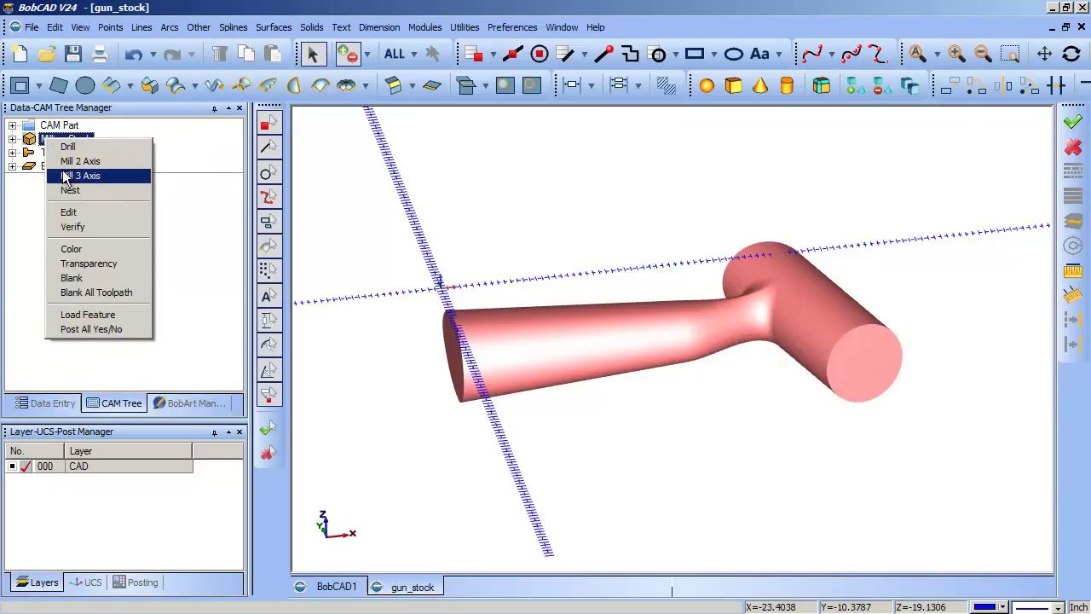
pyautogui.click(68, 176)
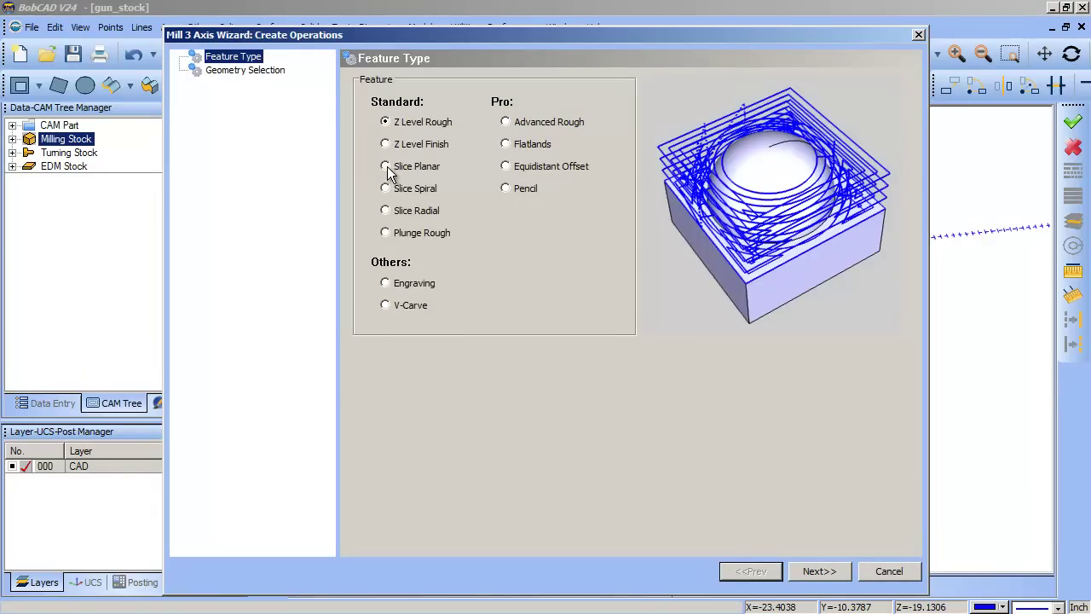
pyautogui.click(385, 166)
pyautogui.click(819, 571)
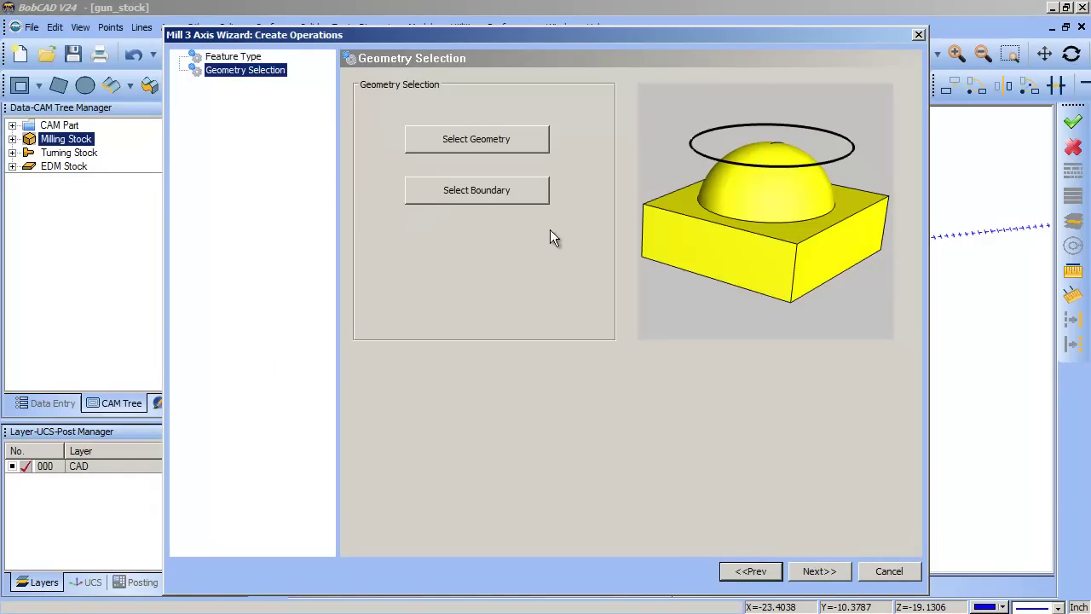
# Assign the whole gun stock solid as the machining geometry, leaving the boundary unselected, and proceed to the feature's parameters
pyautogui.click(501, 143)
pyautogui.click(626, 323)
pyautogui.rightClick(610, 274)
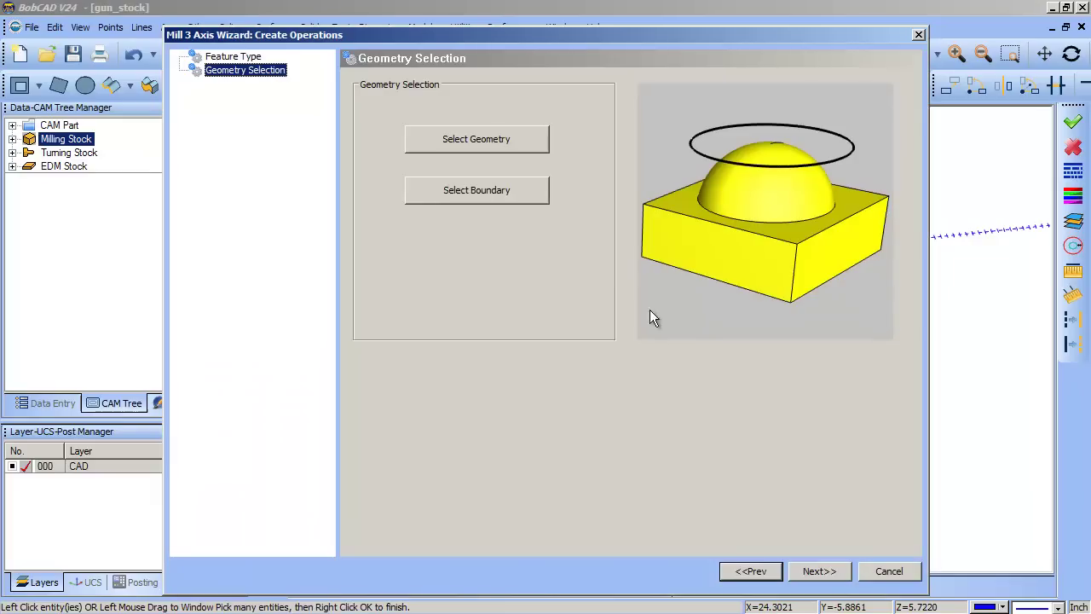
pyautogui.click(818, 573)
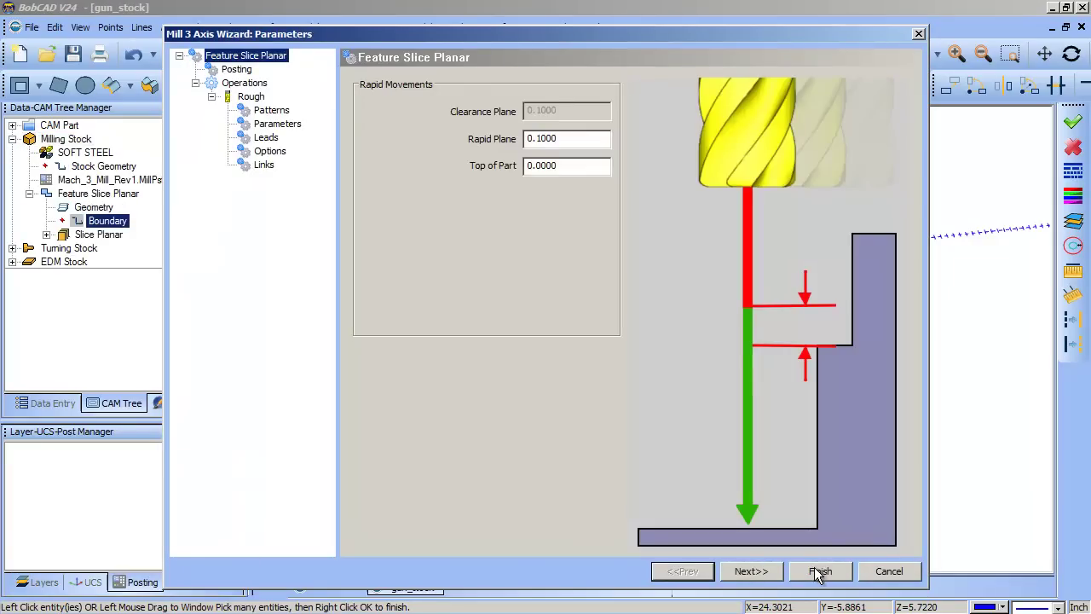
# Enable the Bottom of Job depth limit at -3.5, keep the other Slice Planar settings at their defaults and finish the wizard
pyautogui.click(751, 571)
pyautogui.click(750, 571)
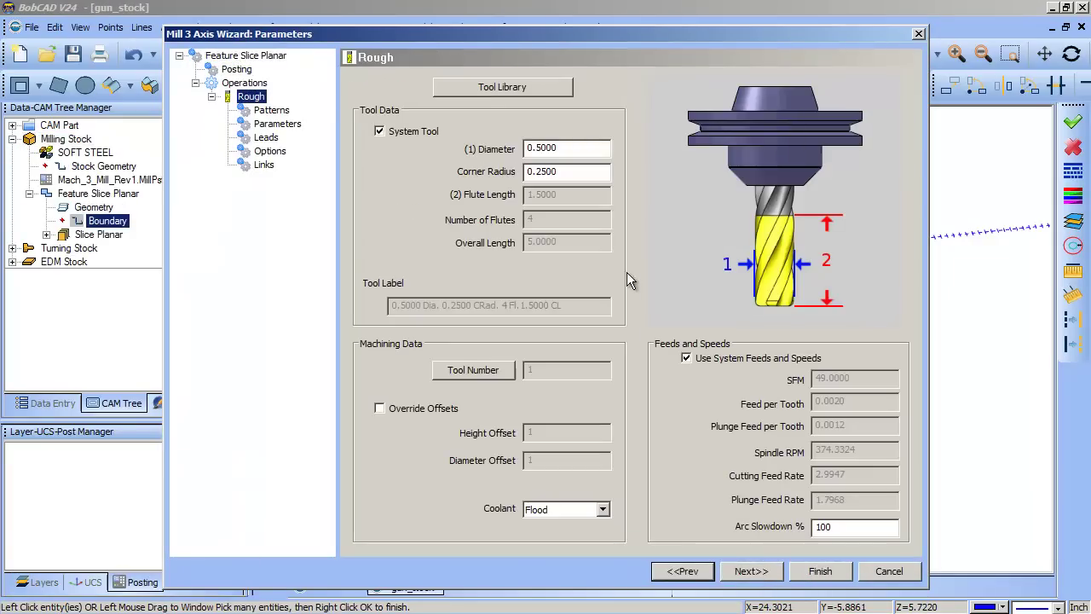
pyautogui.click(748, 572)
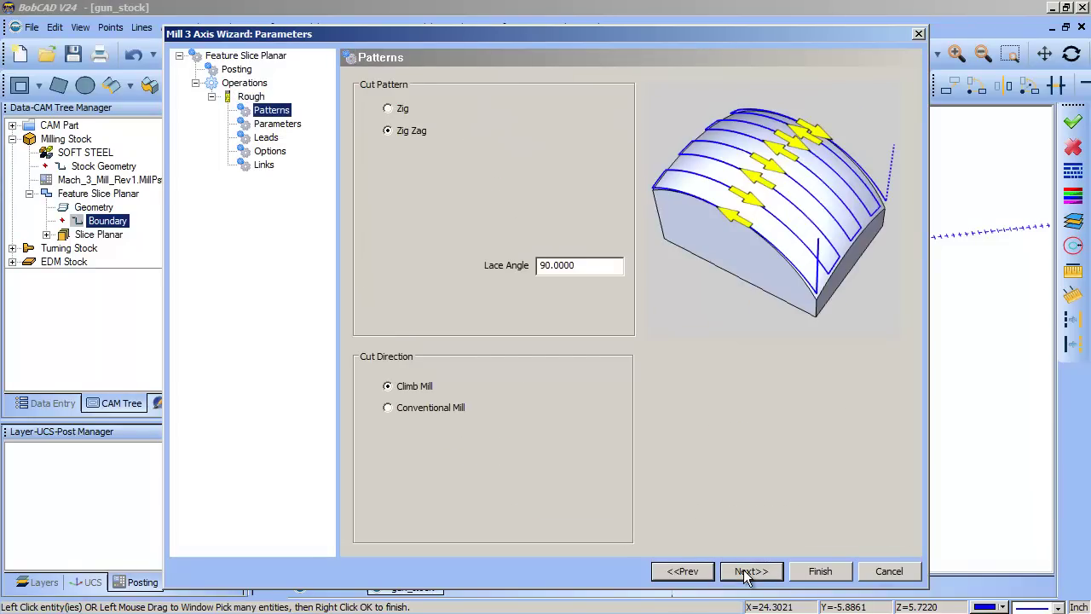
pyautogui.click(747, 573)
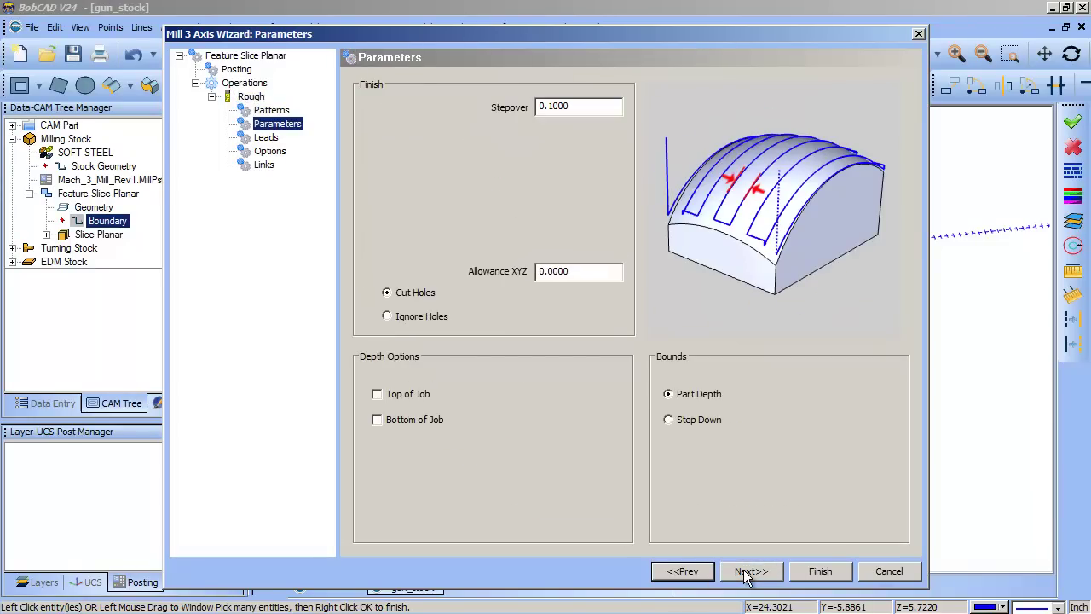
pyautogui.click(378, 420)
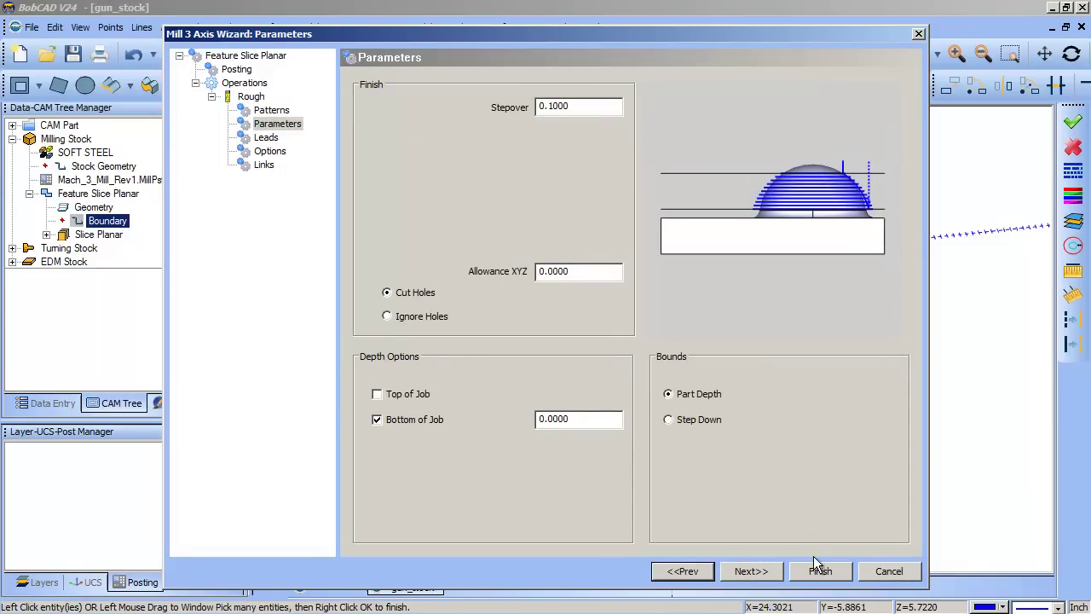
pyautogui.moveTo(570, 419); pyautogui.dragTo(460, 433)
pyautogui.write('-3.5')
pyautogui.click(750, 571)
pyautogui.click(820, 571)
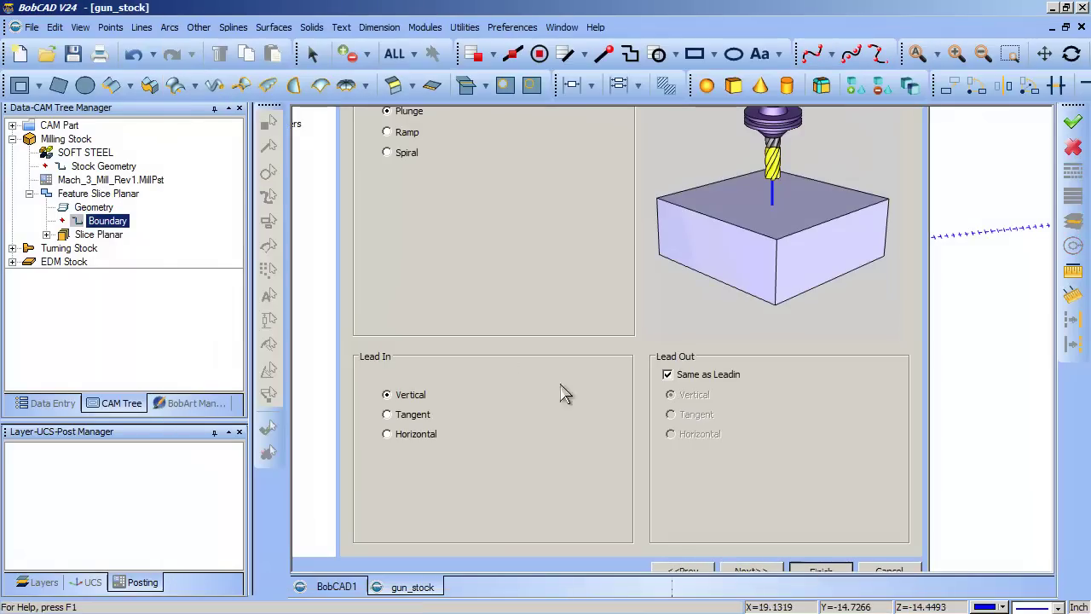
# Try to compute the toolpath for the Slice Planar operation
pyautogui.moveTo(651, 251); pyautogui.dragTo(565, 262, button='middle')
pyautogui.rightClick(85, 235)
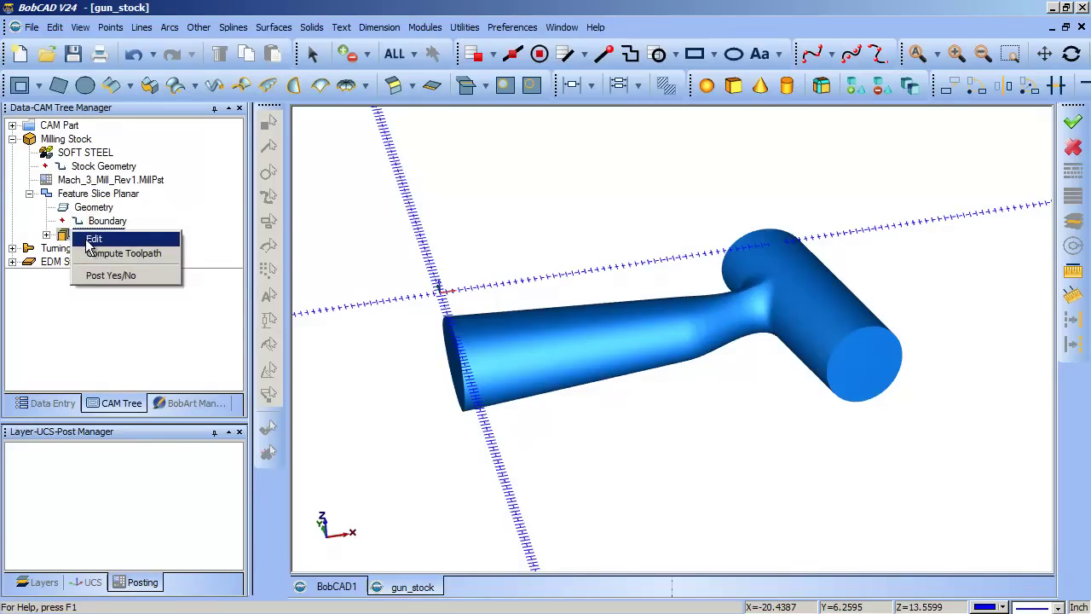
pyautogui.click(95, 253)
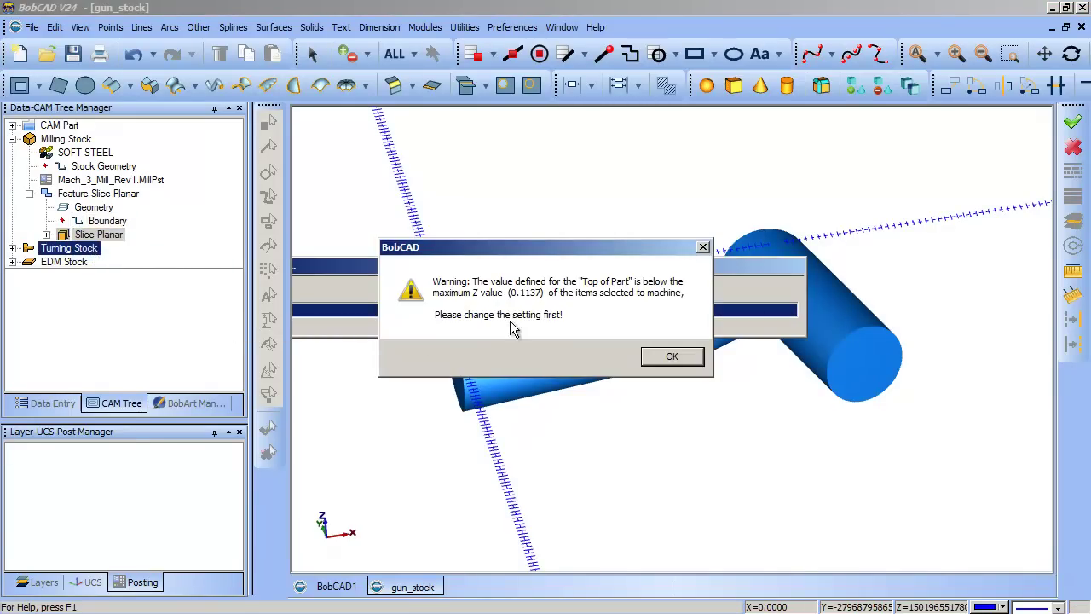
pyautogui.click(674, 362)
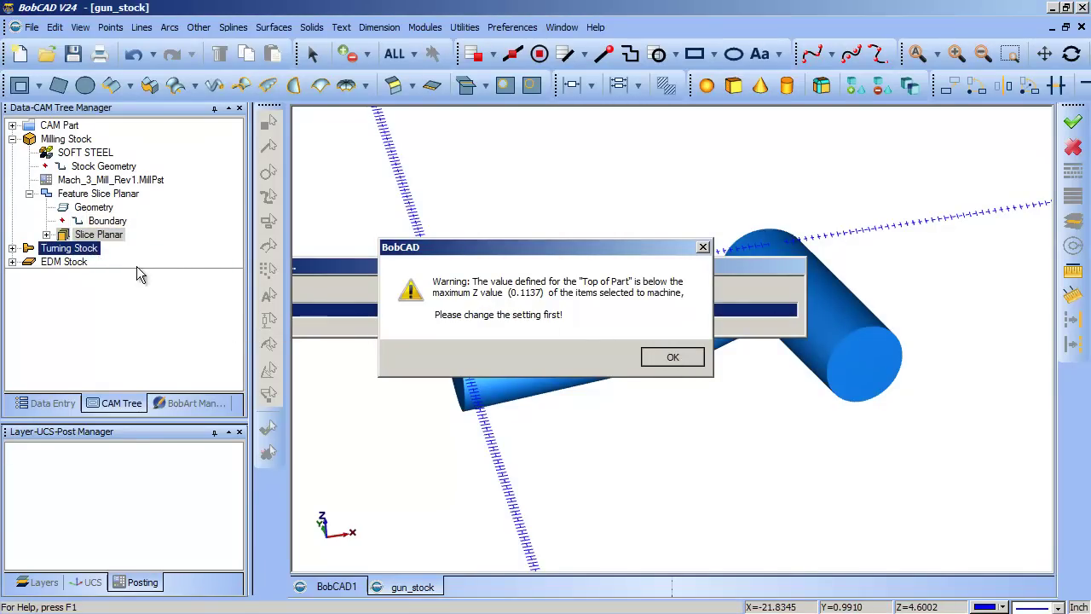
# Edit the Slice Planar operation, setting its Top of Part to 0.1137, and finish the wizard
pyautogui.rightClick(90, 235)
pyautogui.click(115, 244)
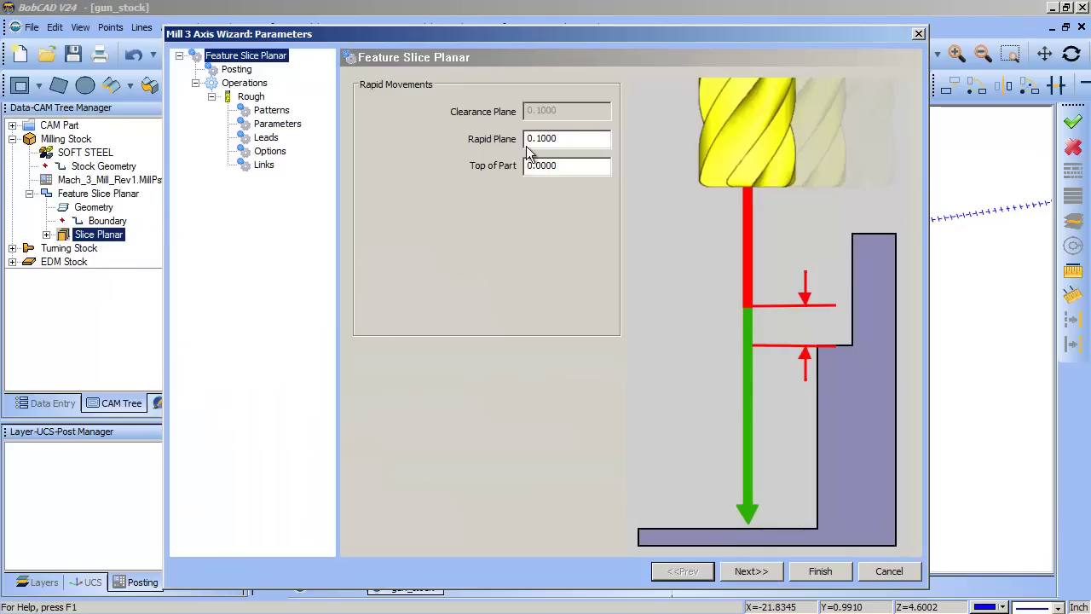
pyautogui.moveTo(551, 164); pyautogui.dragTo(469, 166)
pyautogui.write('.1137')
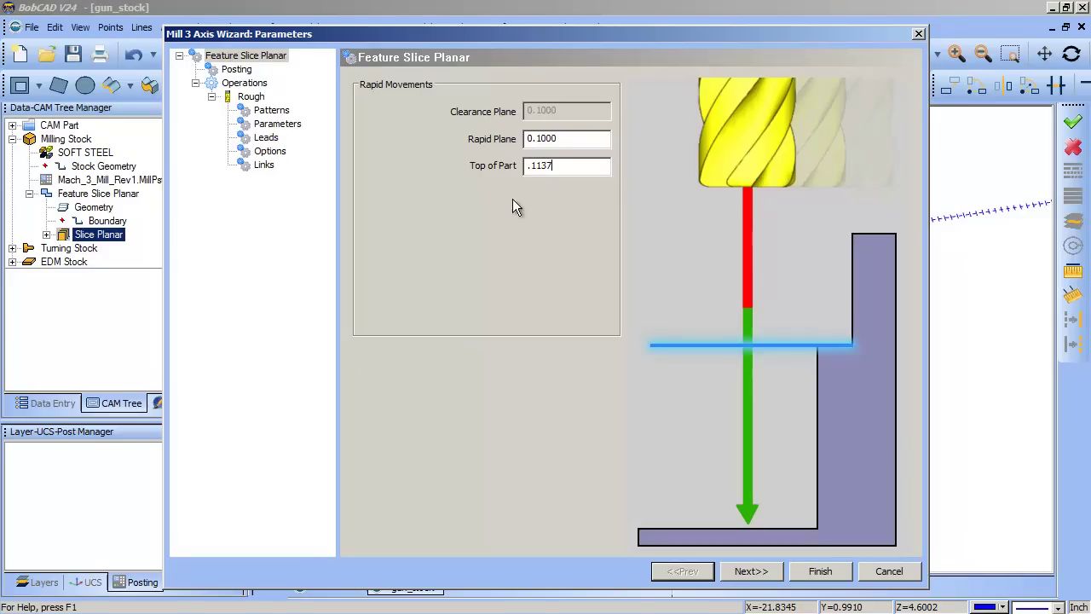
pyautogui.click(820, 571)
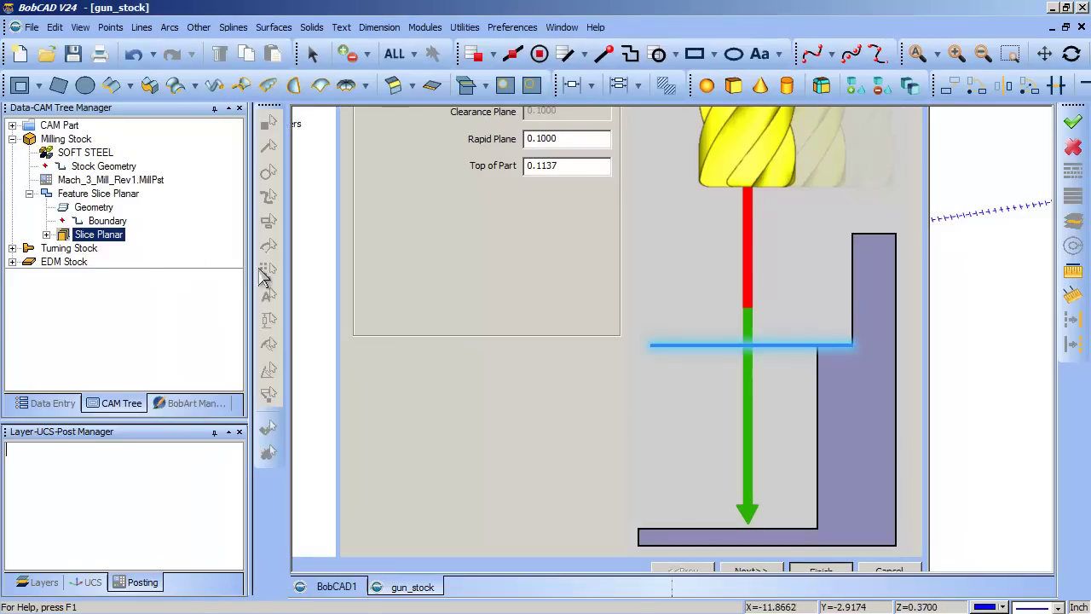